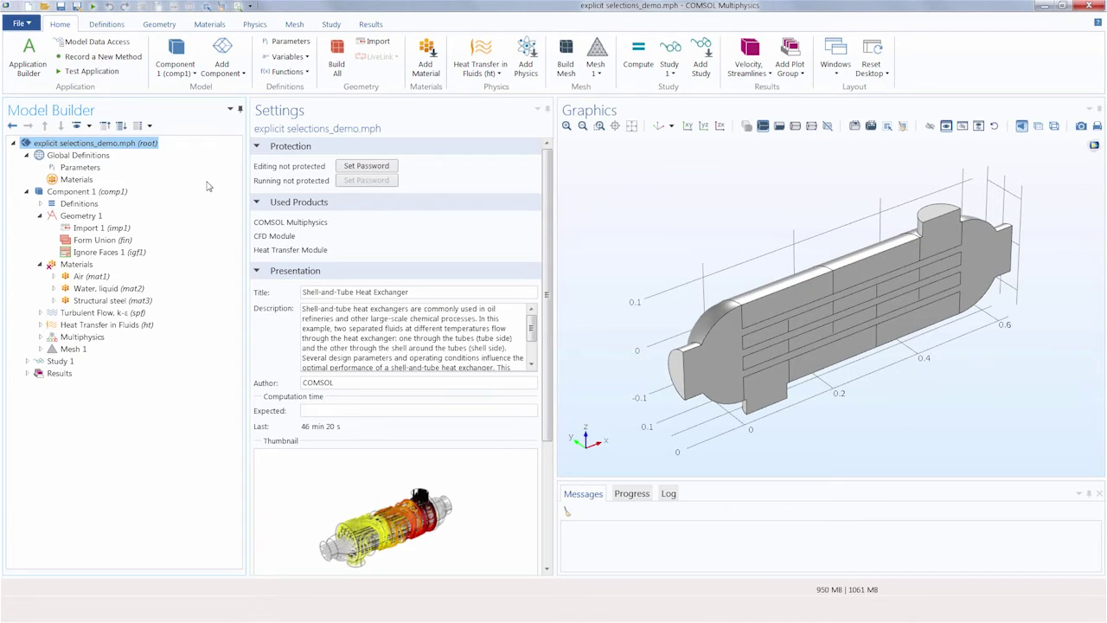
left_click(86, 217)
right_click(88, 219)
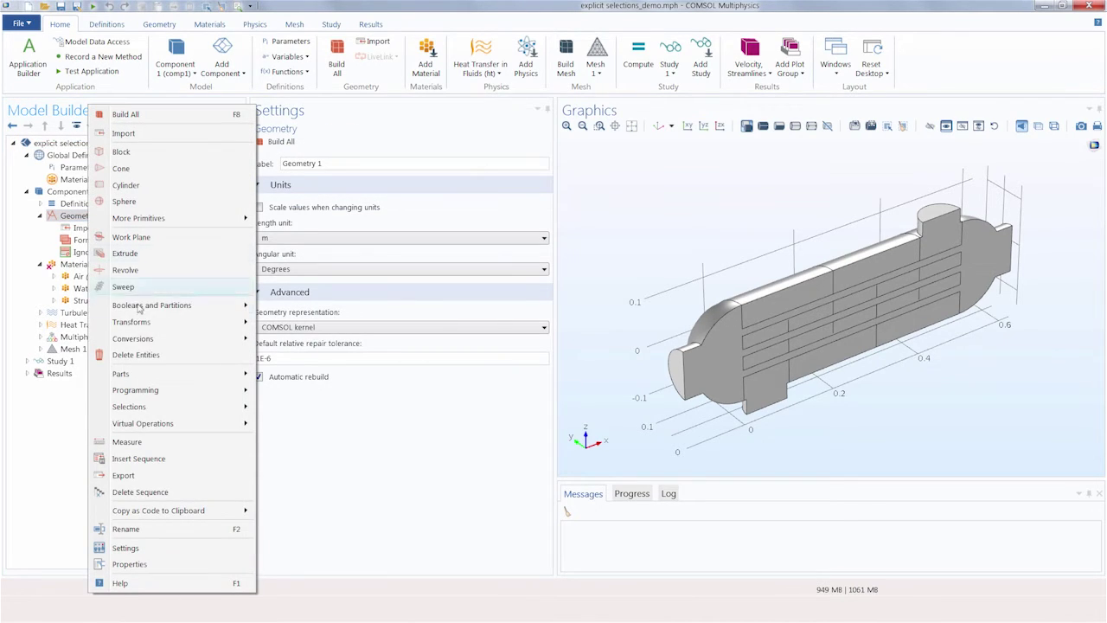
mouse_move(139, 409)
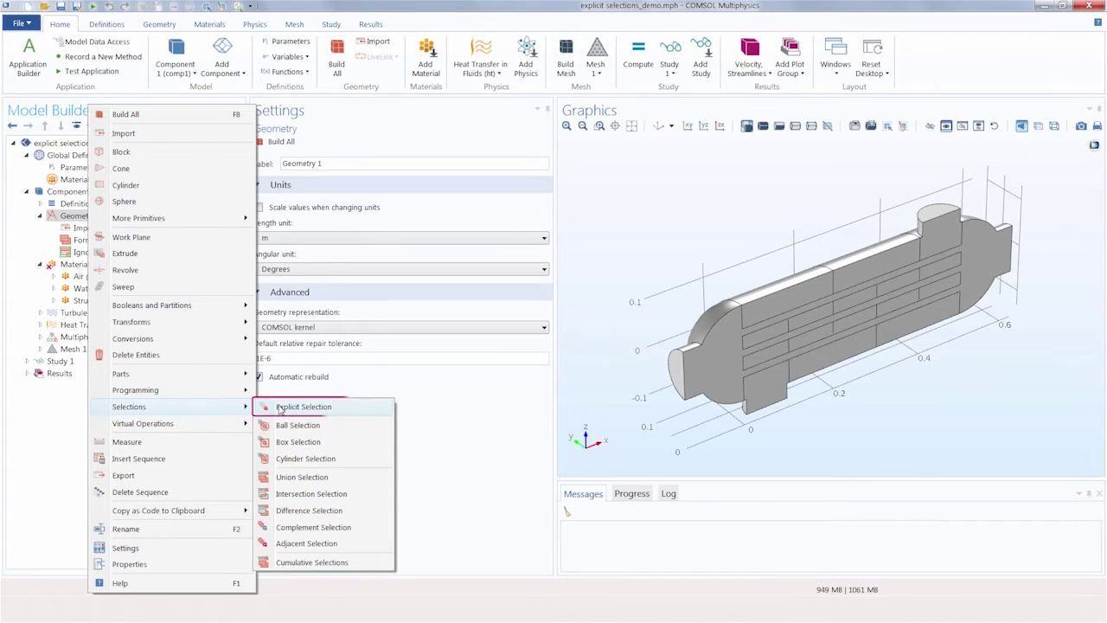
key("Escape")
key("Escape")
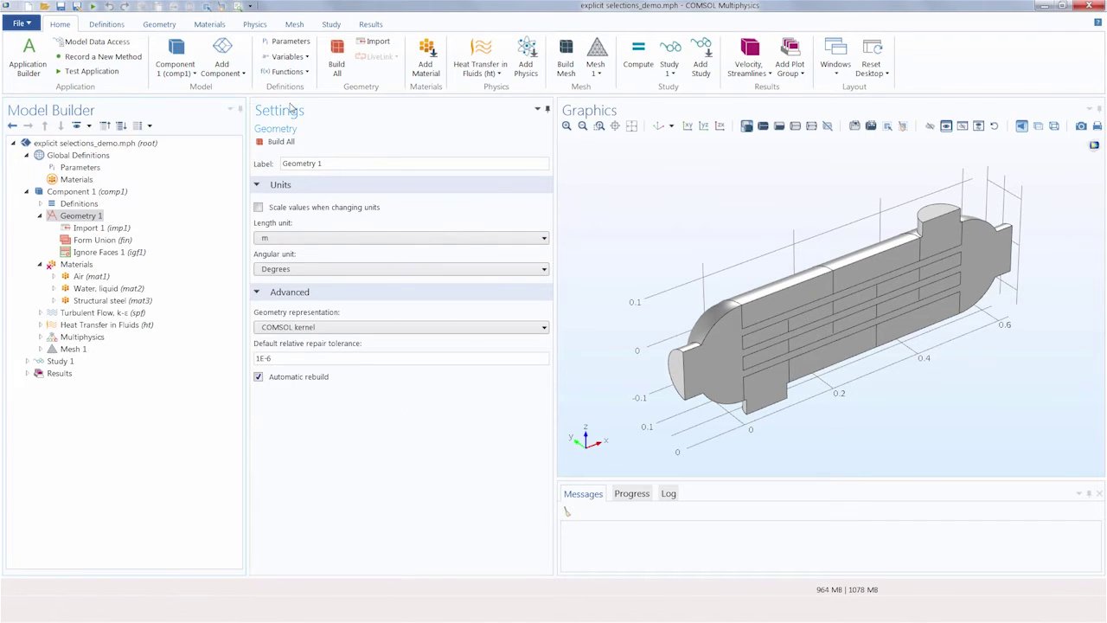
Step: Add an explicit selection to the geometry sequence and label it Water Domain
left_click(171, 28)
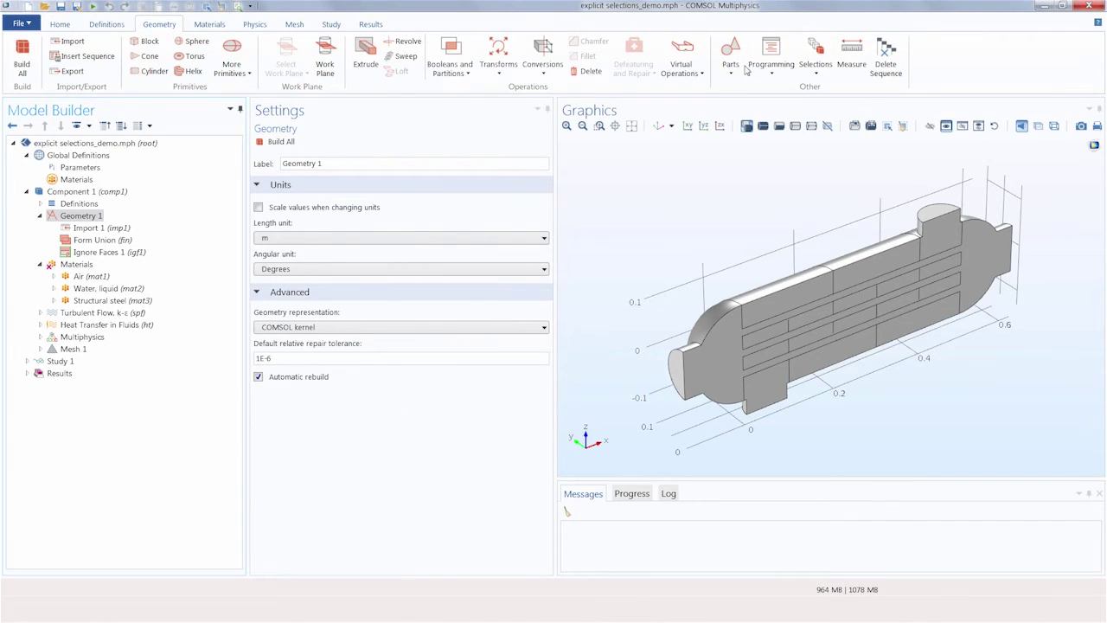
left_click(814, 69)
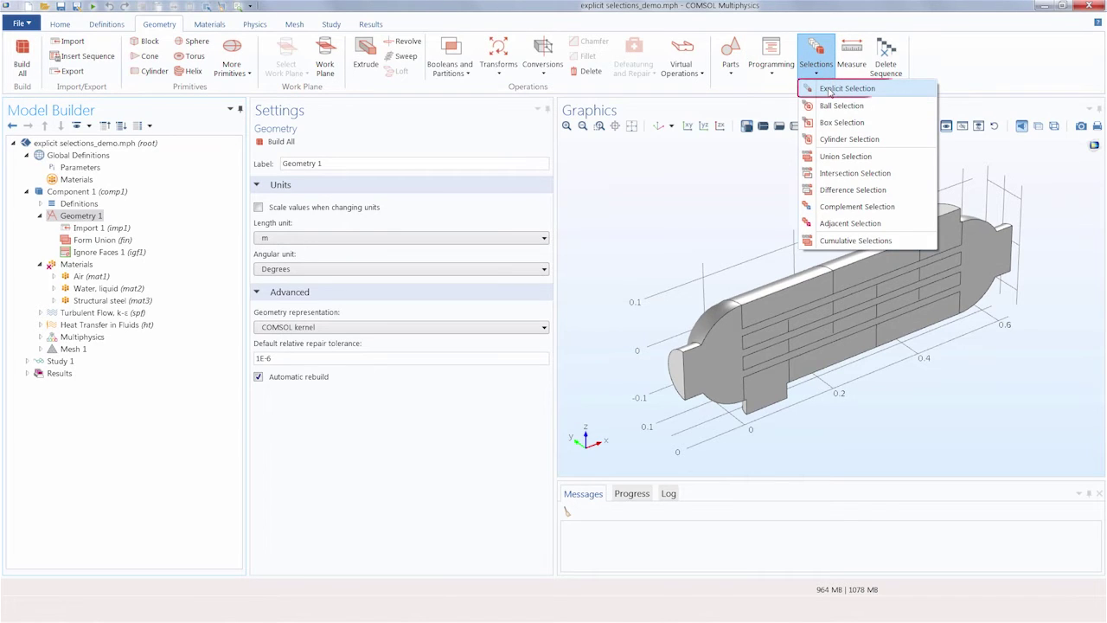
left_click(829, 92)
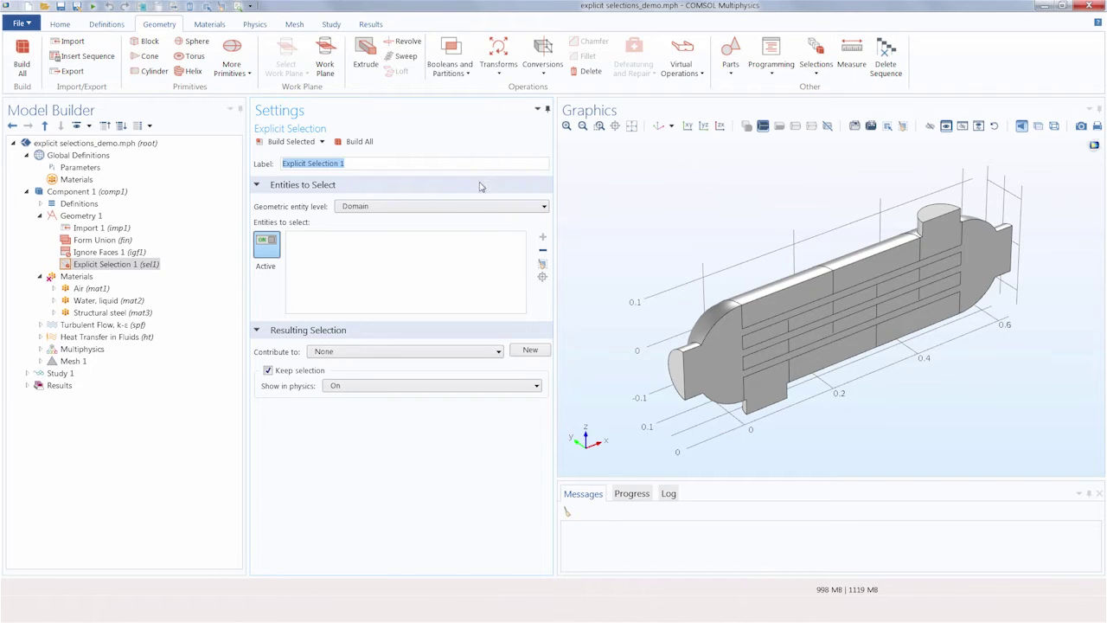
left_click(469, 208)
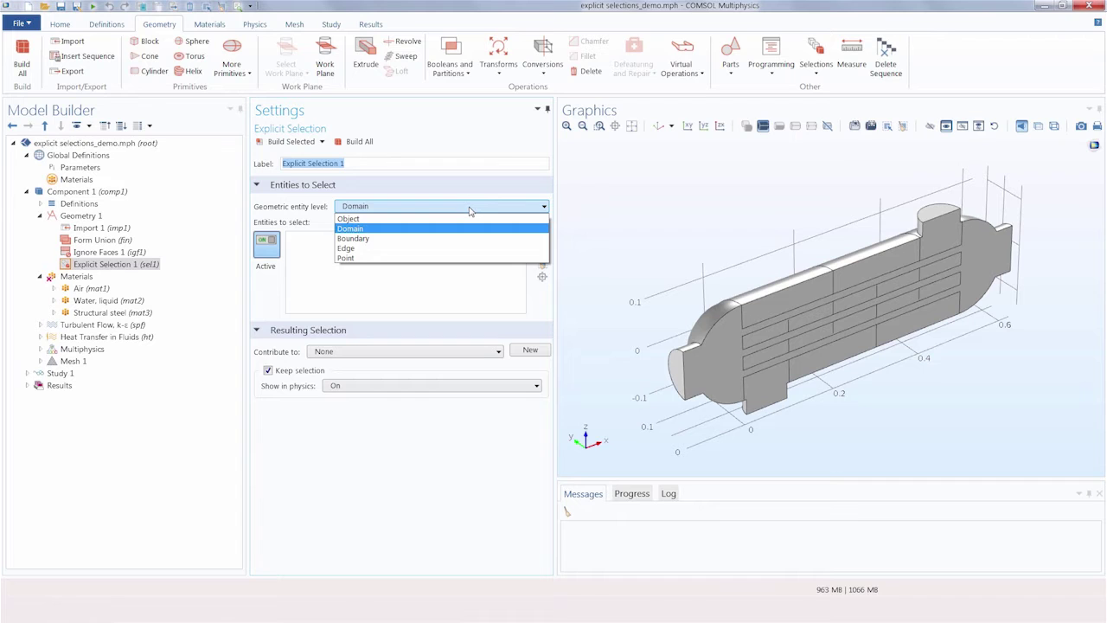
left_click(469, 208)
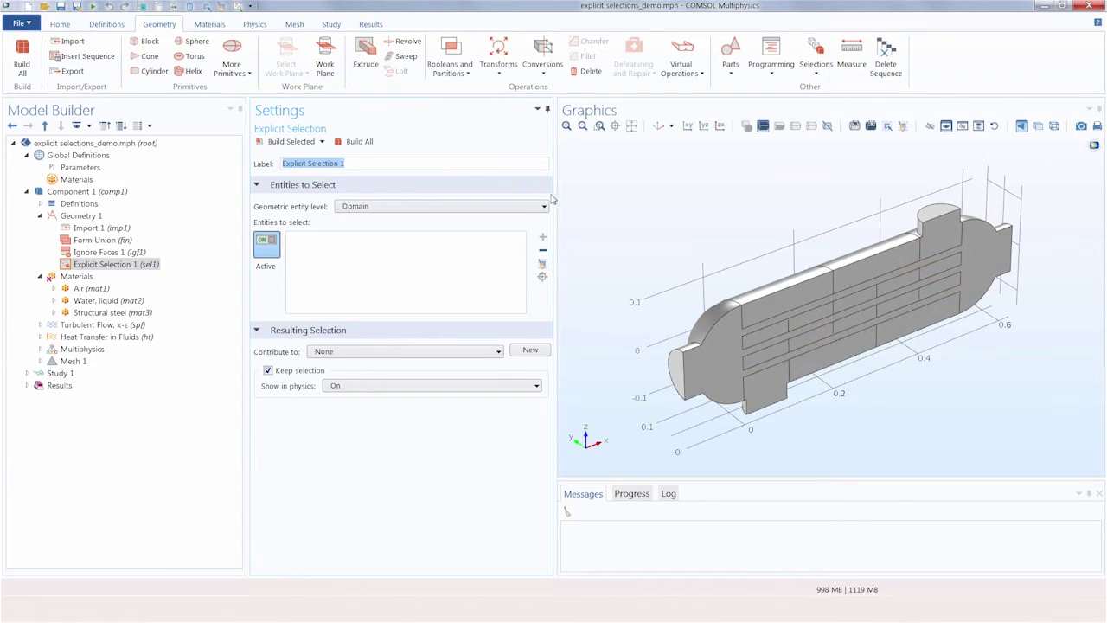
type("Water Domain")
key("Return")
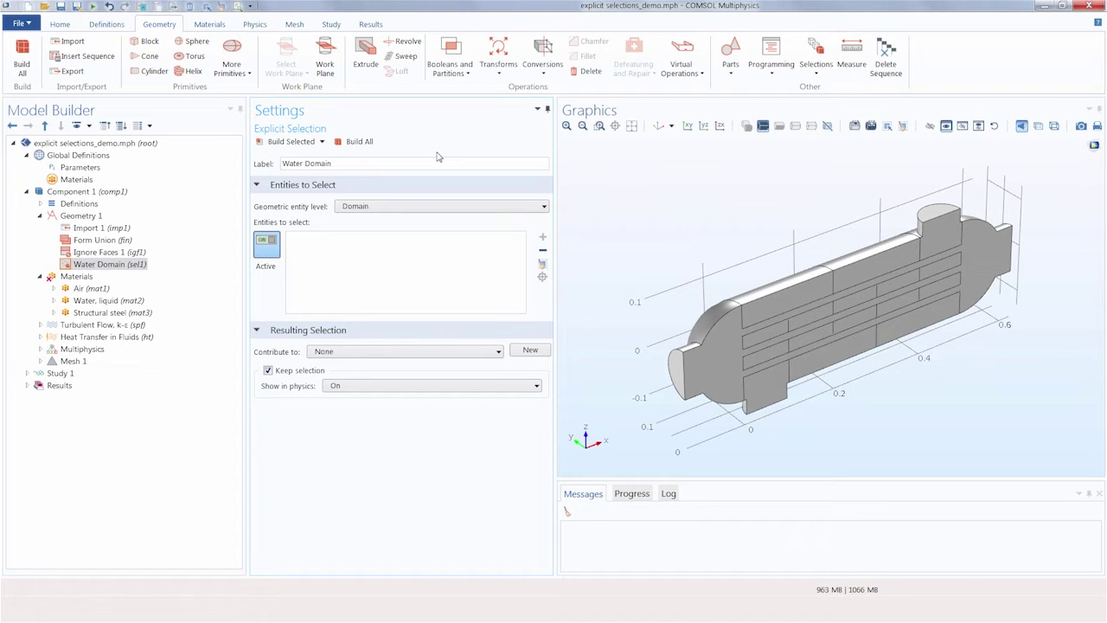
Step: Keep the entity level at Domain and assign the tube-side domain with the rounded end caps (domain 1) to Water Domain
left_click(399, 208)
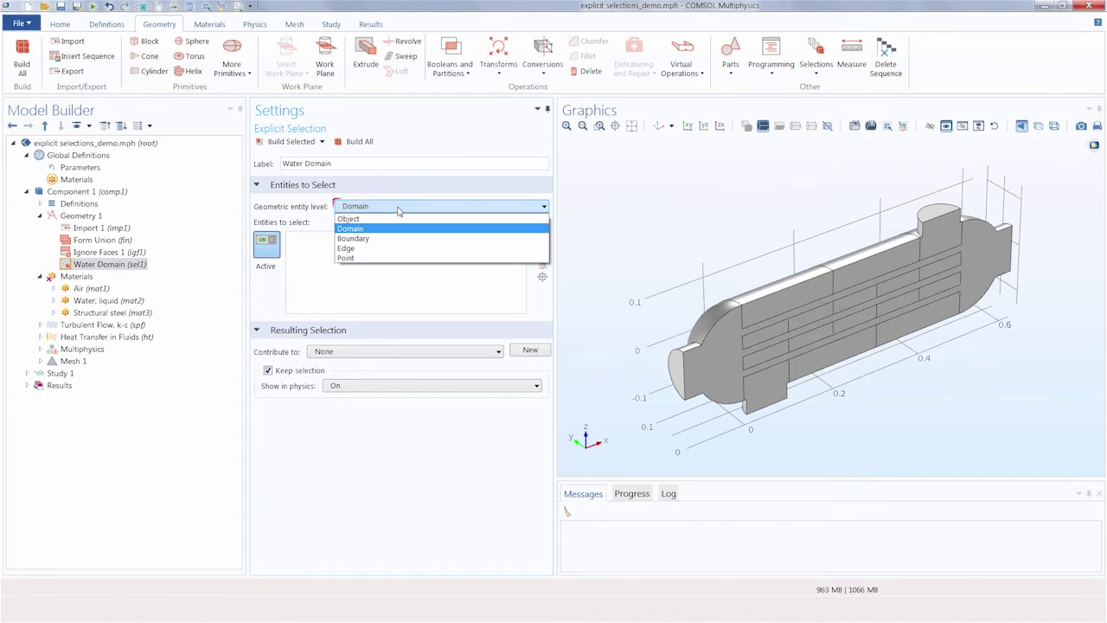
left_click(398, 210)
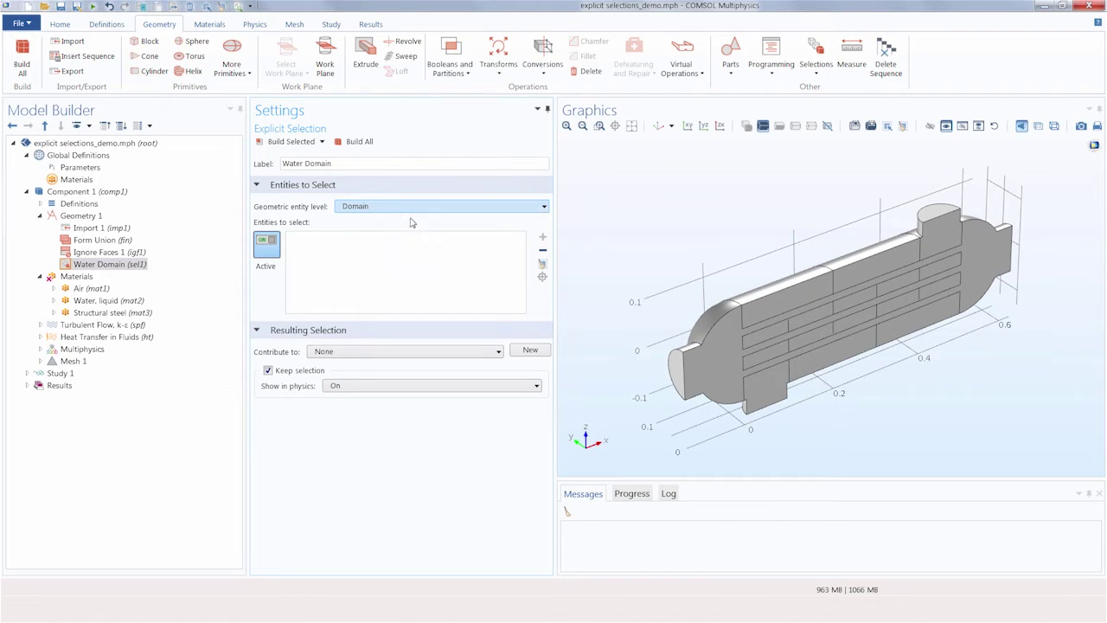
left_click(687, 358)
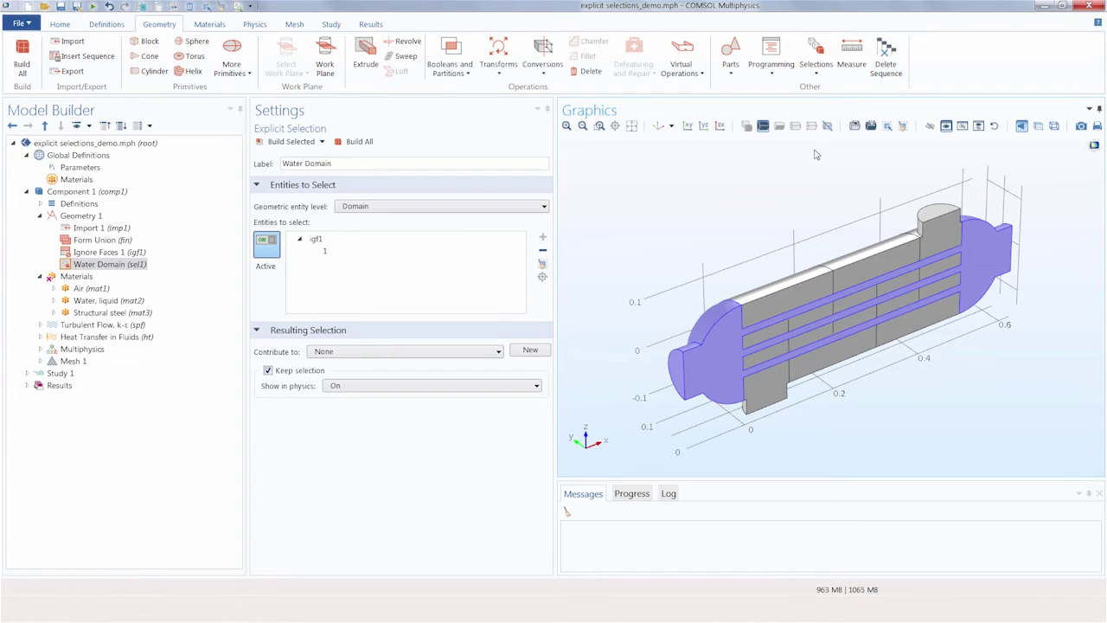
Step: Add another explicit selection labelled Air Domain and assign the shell-side domain around the tubes (domain 2)
left_click(821, 76)
left_click(846, 88)
type("Air Domain")
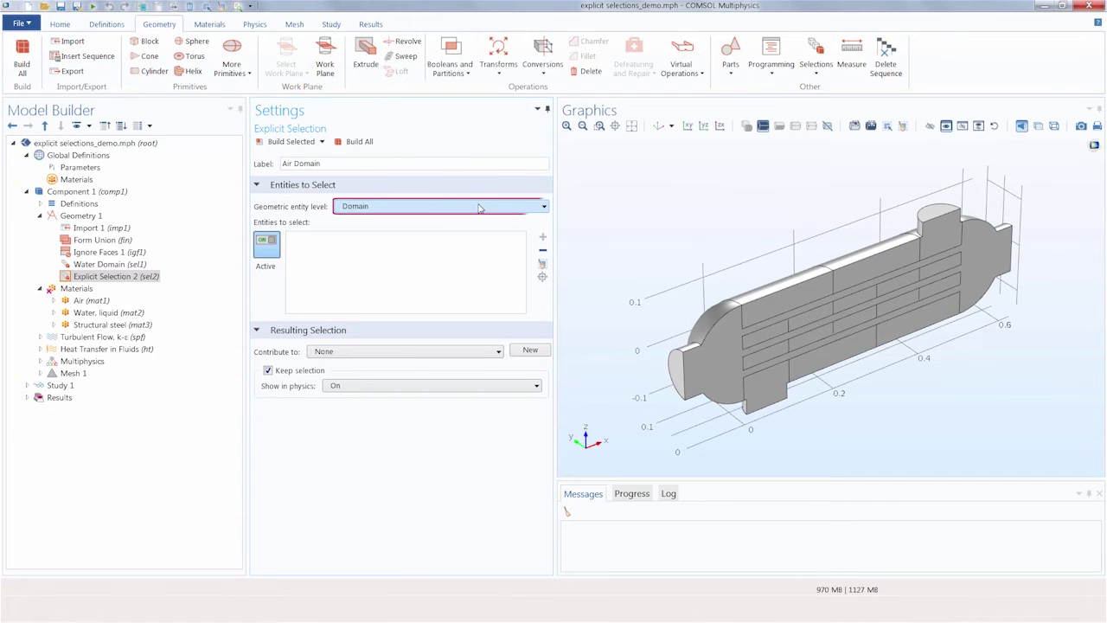
left_click(850, 266)
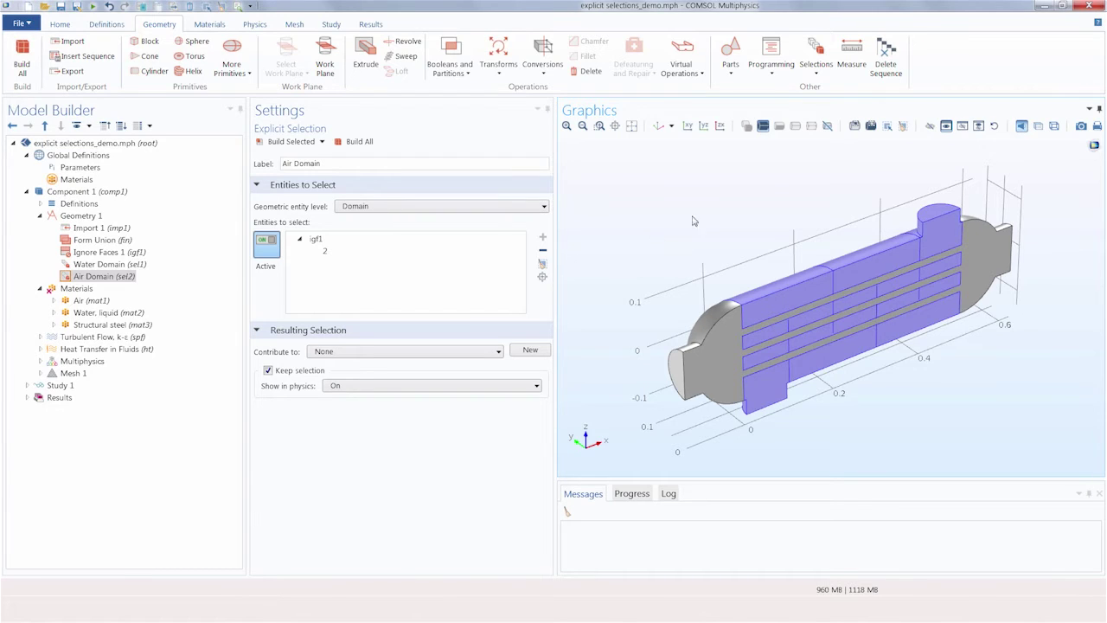
Step: Add an explicit selection labelled Symmetry and set its geometric entity level to Boundary
left_click(825, 70)
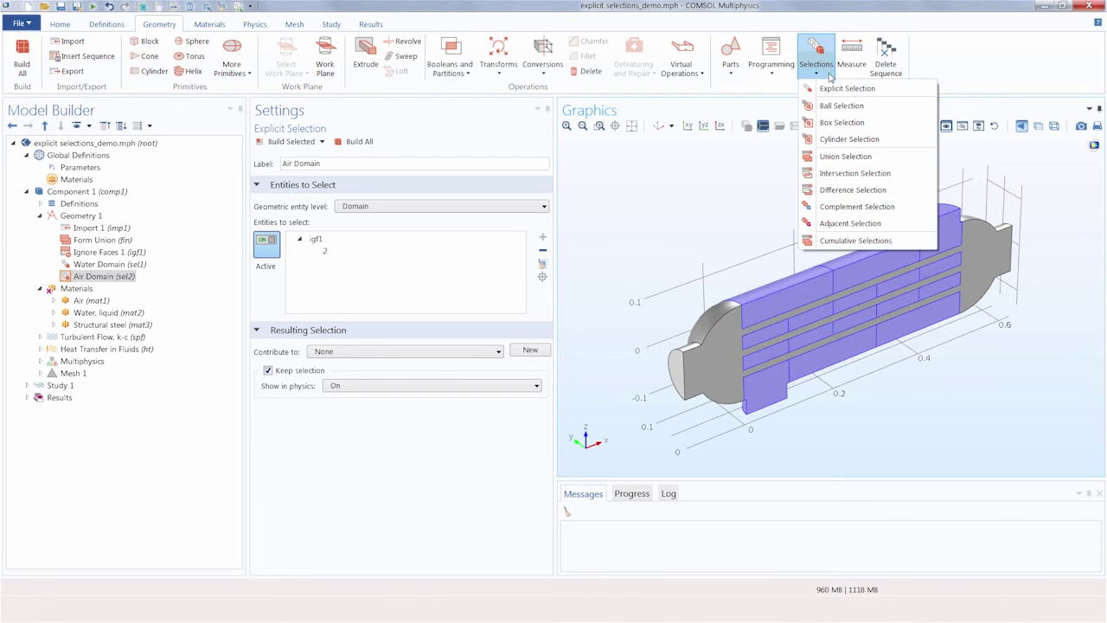
left_click(828, 88)
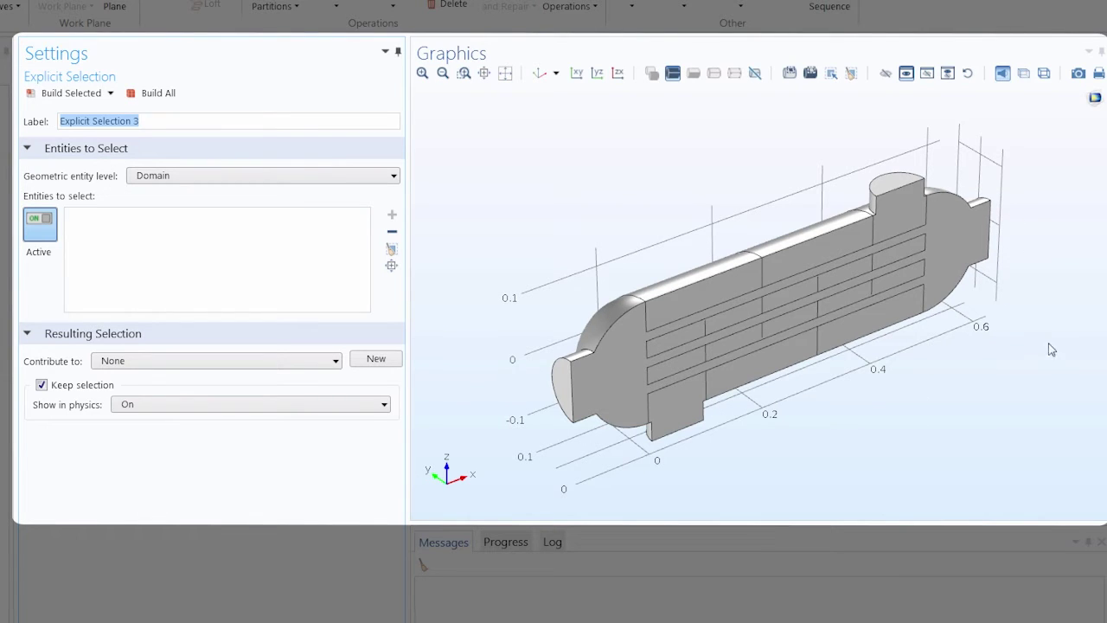
type("Symmetry")
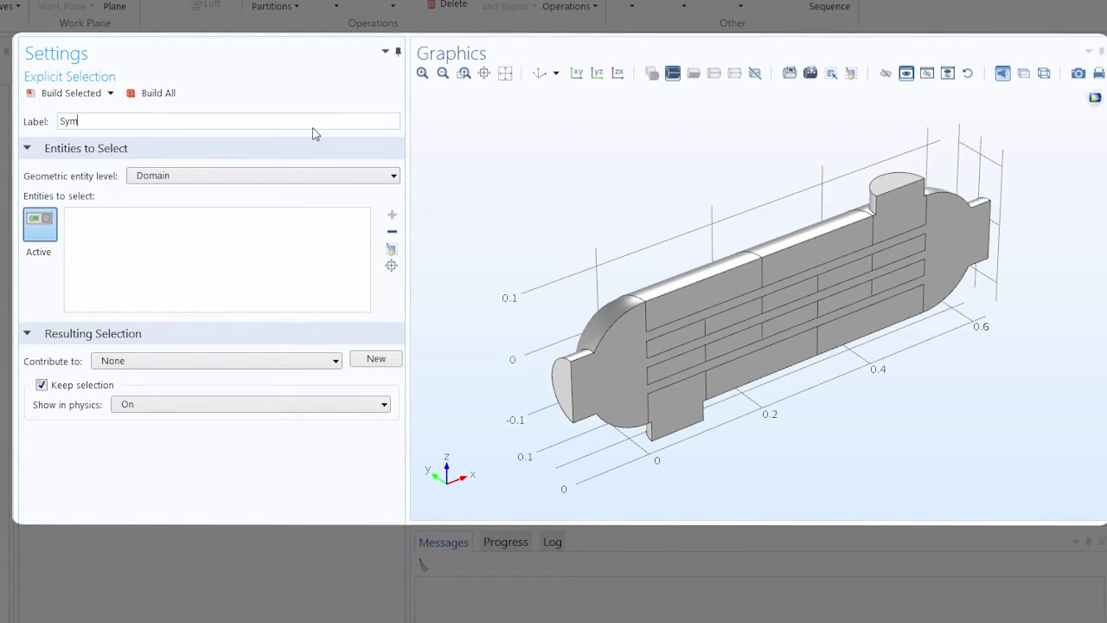
left_click(289, 175)
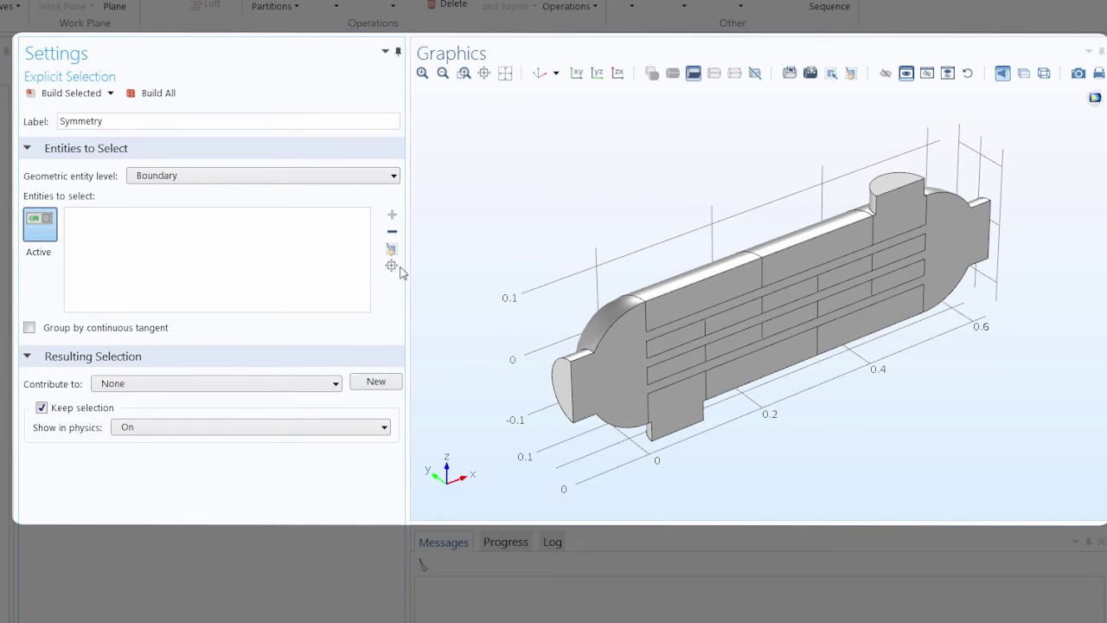
Step: Add boundaries 2, 17 and 14 on the flat cut face to the Symmetry selection one by one
left_click(612, 356)
left_click(664, 318)
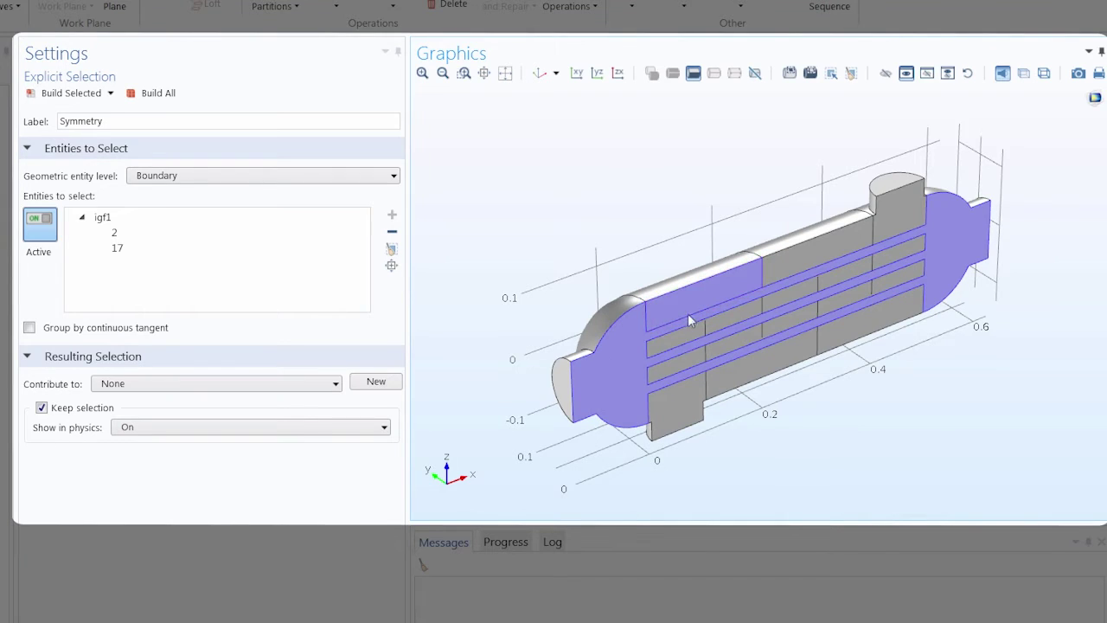
left_click(731, 324)
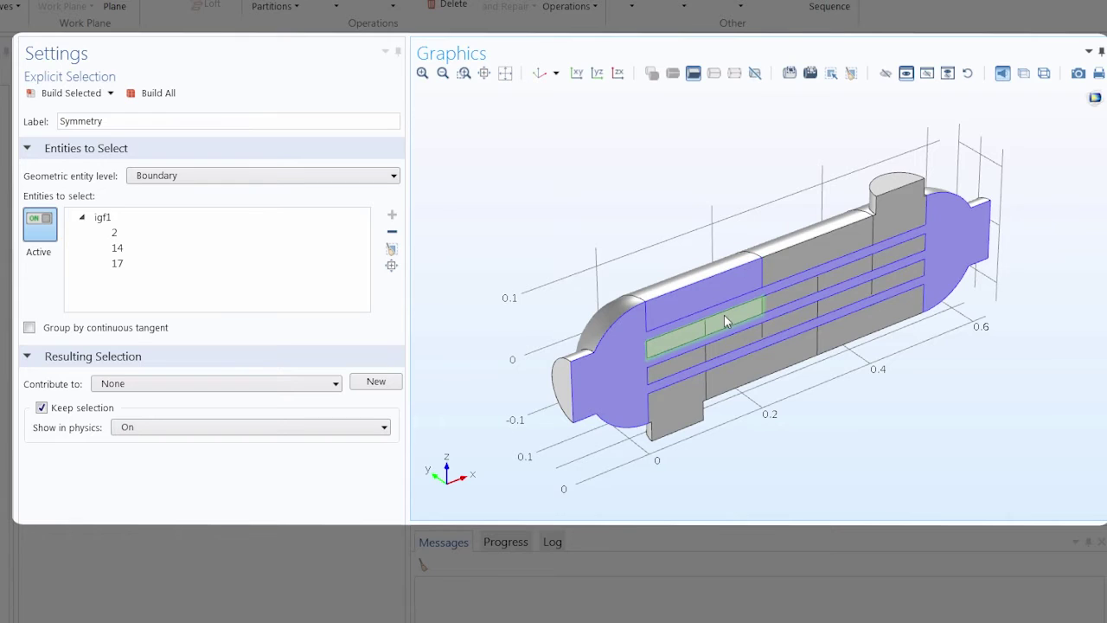
Step: Box-select all boundaries lying on the flat symmetry plane from the YZ view
left_click(787, 74)
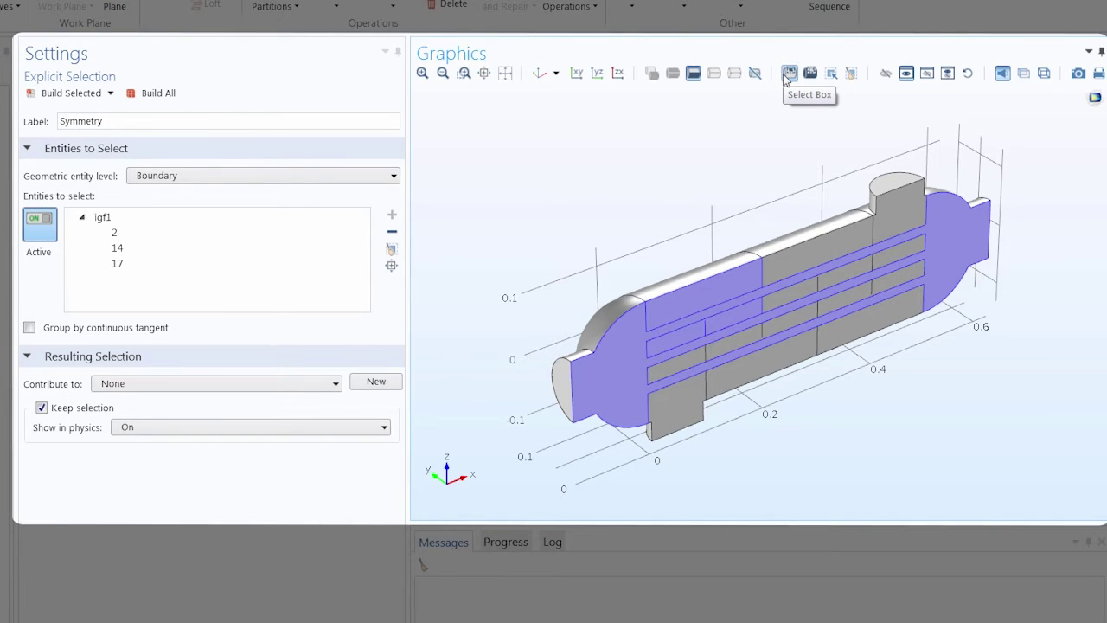
left_click(597, 74)
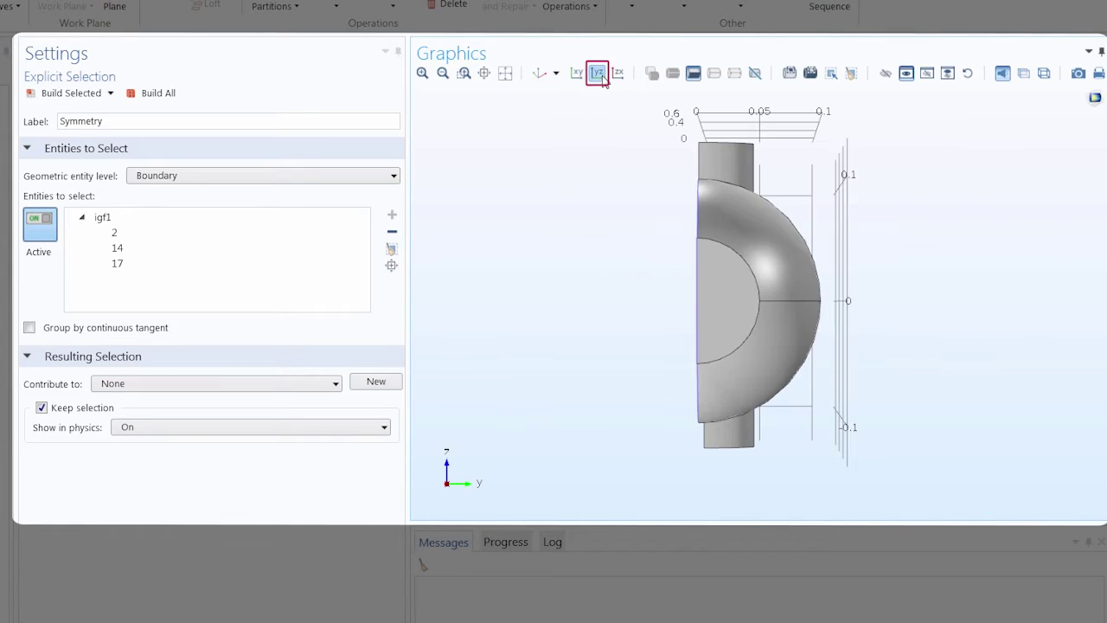
left_click_drag(625, 178, 623, 156)
left_click_drag(720, 134, 672, 480)
left_click_drag(623, 334, 692, 339)
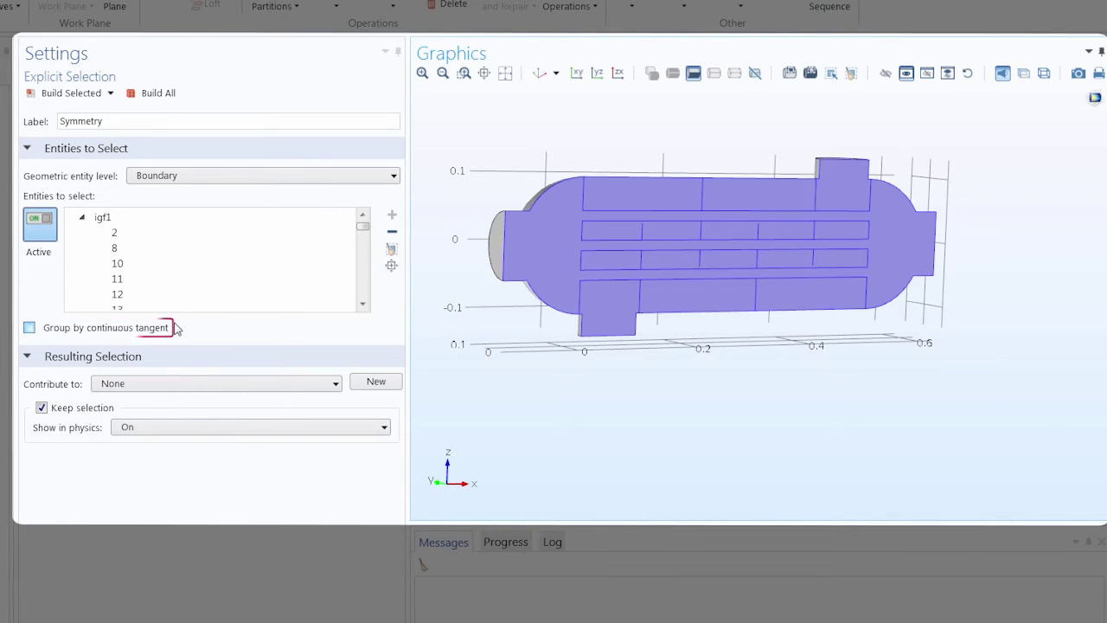
Step: Clear the Symmetry selection's entities and reselect the flat cut-face boundaries using Group by continuous tangent
left_click(391, 251)
left_click(541, 74)
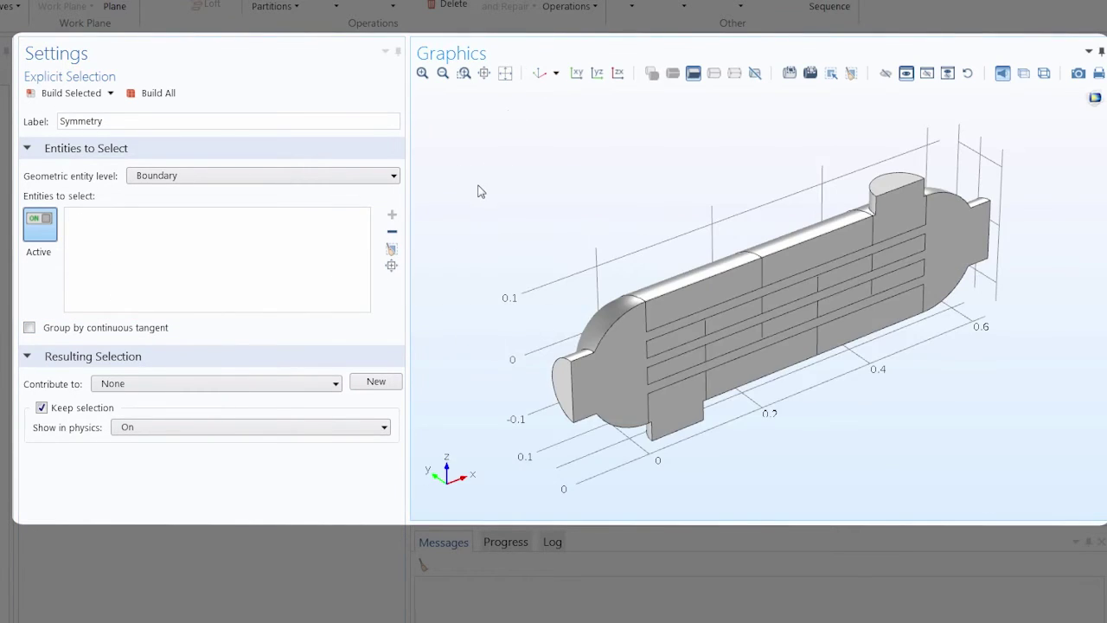
left_click(617, 361)
left_click(161, 332)
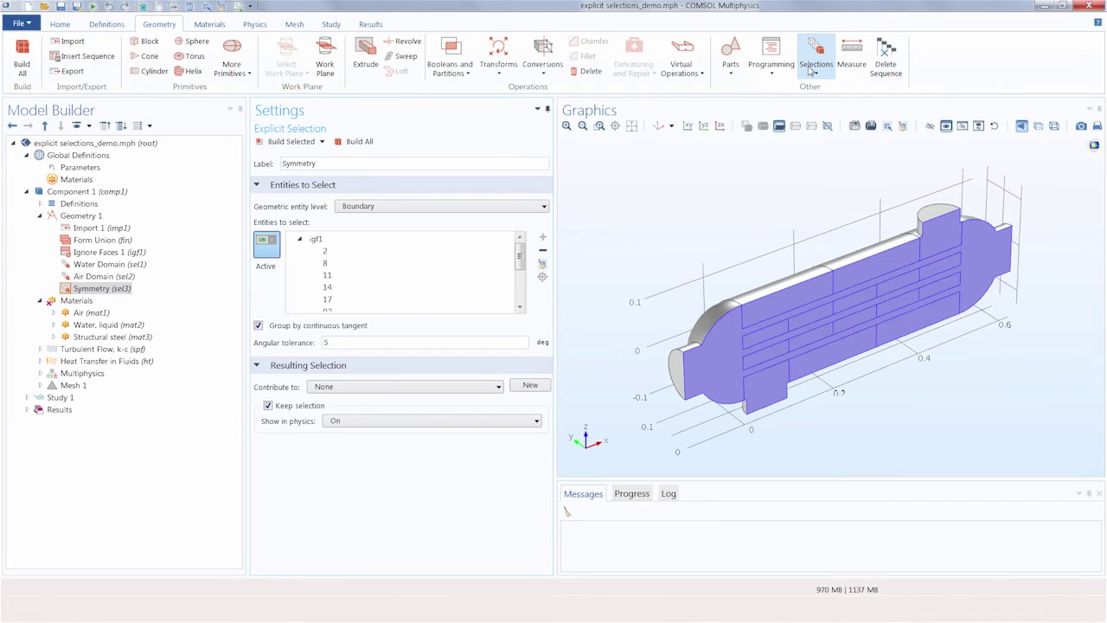
Step: Add a boundary-level explicit selection labelled "Inlet, Water" containing the half-round end face near x = 0 (boundary 1)
left_click(811, 68)
left_click(817, 90)
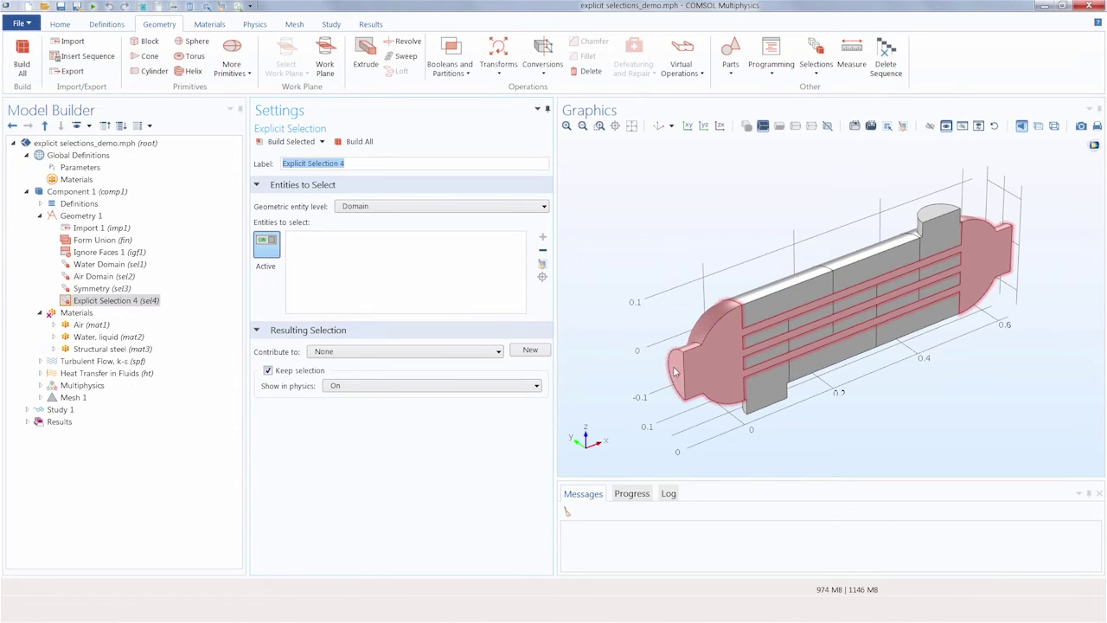
key("BackSpace")
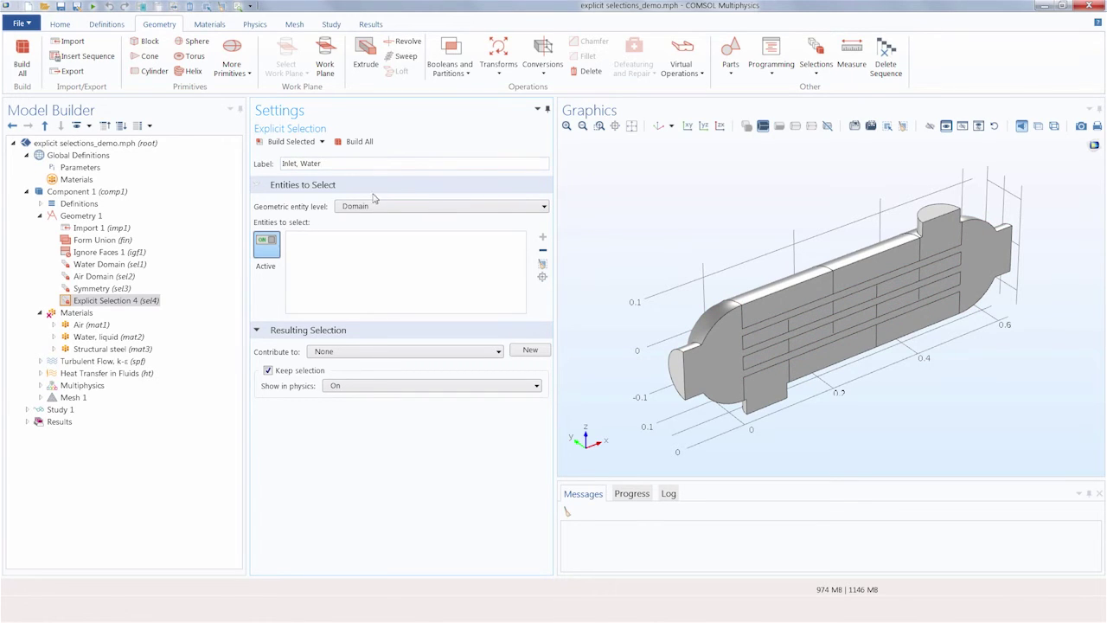
left_click(372, 205)
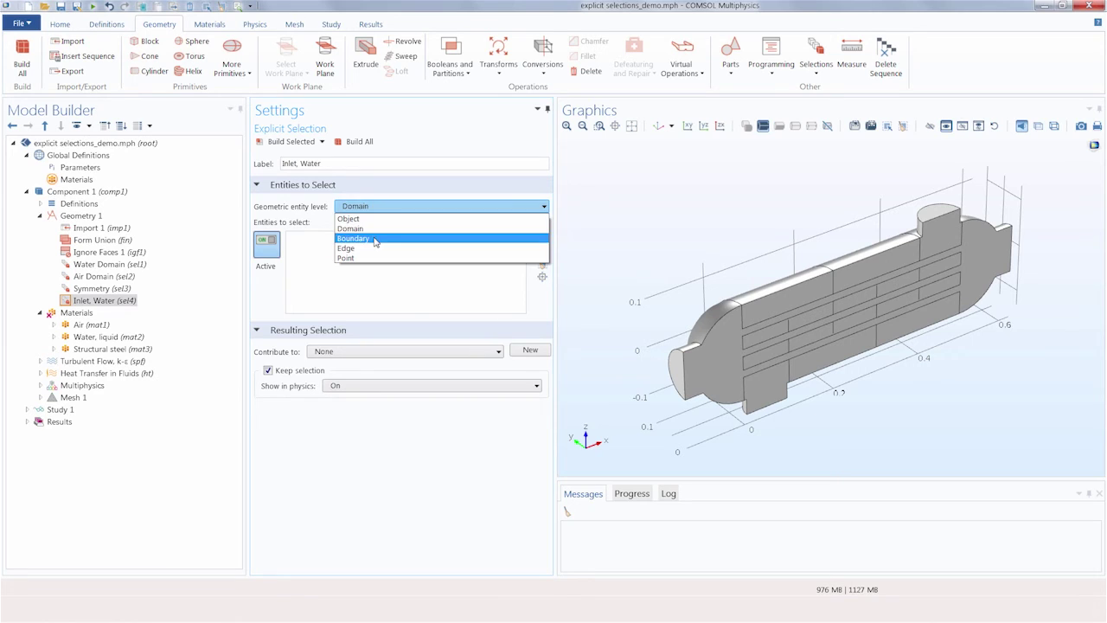
left_click(375, 238)
left_click(677, 377)
Step: Add another explicit selection and label it "Outlet, Water"
left_click(815, 65)
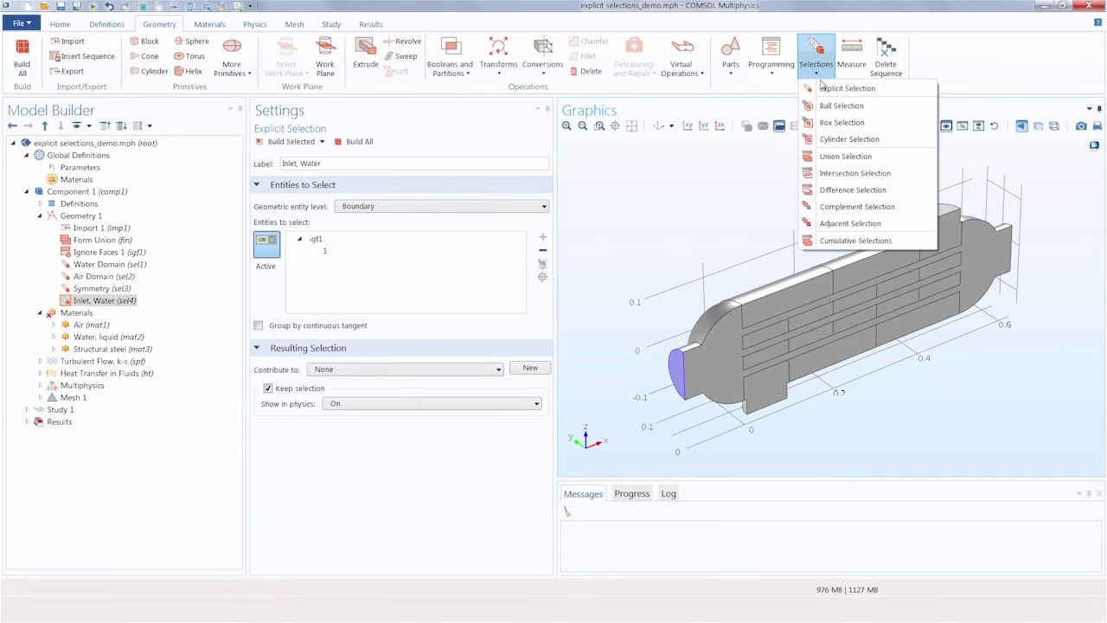
left_click(854, 89)
triple_click(500, 163)
type("Outlet")
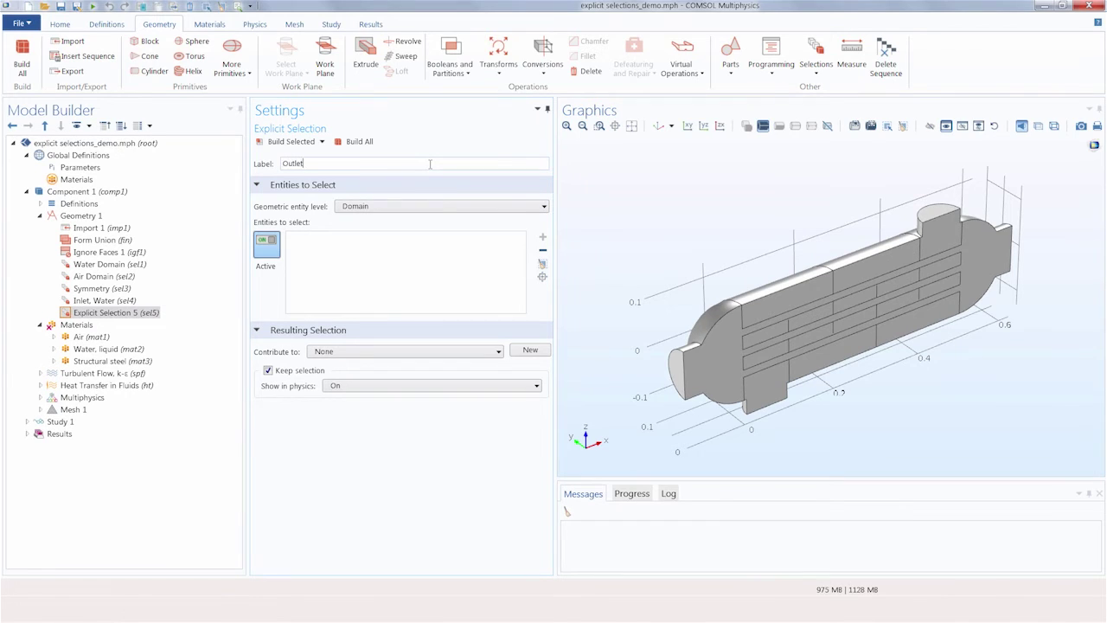
type(", Water")
Step: Set the "Outlet, Water" selection to Boundary level and assign the end face at the opposite end (boundary 339)
left_click(424, 206)
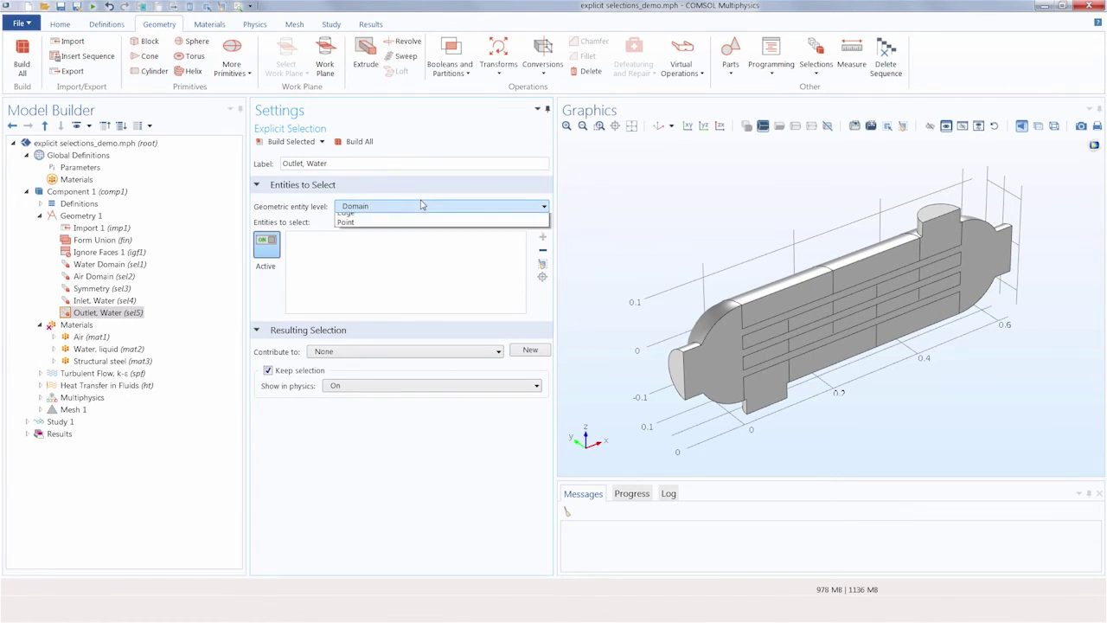
left_click(410, 243)
left_click_drag(662, 219, 744, 214)
left_click(935, 280)
left_click(658, 126)
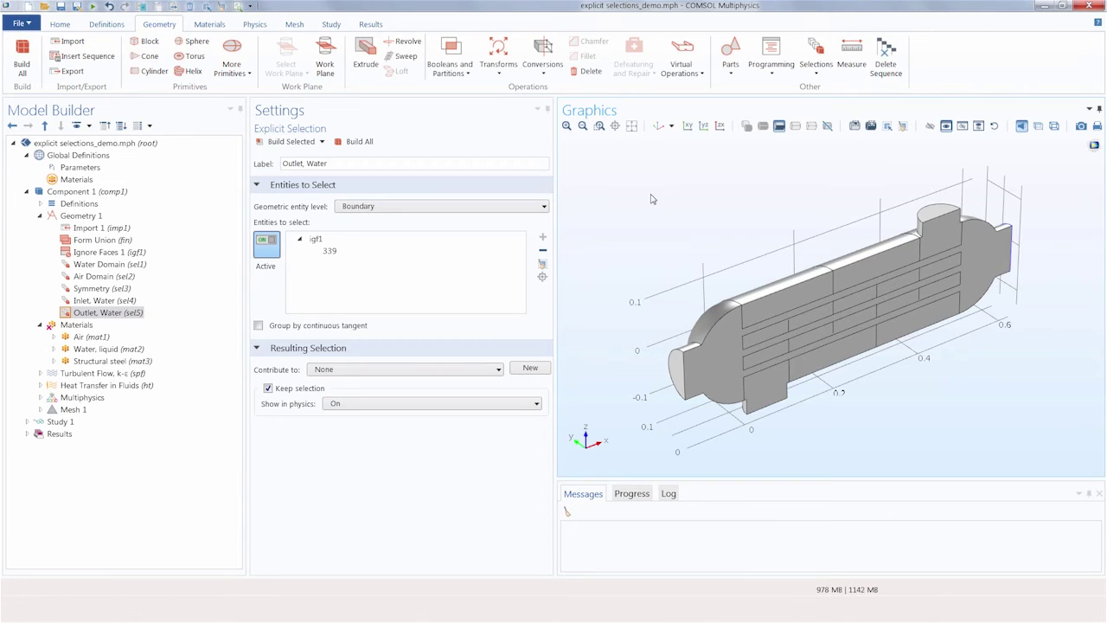
Step: Duplicate the "Inlet, Water" selection and label the copy "Inlet, Air"
left_click(103, 300)
right_click(122, 301)
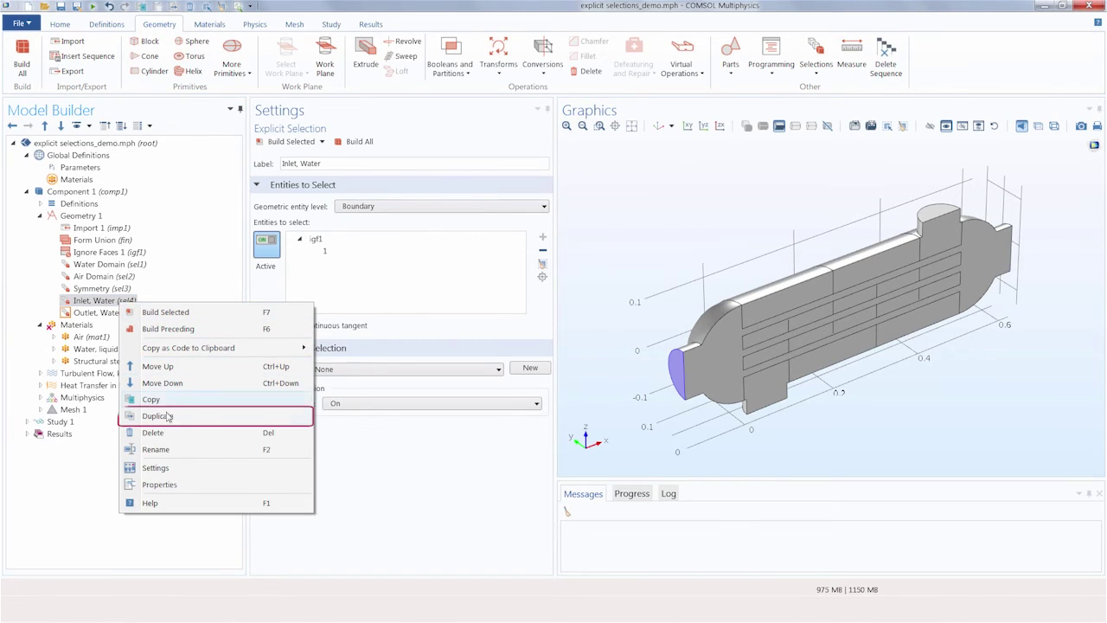
key("Escape")
left_click_drag(328, 163, 300, 164)
key("BackSpace")
type("Air")
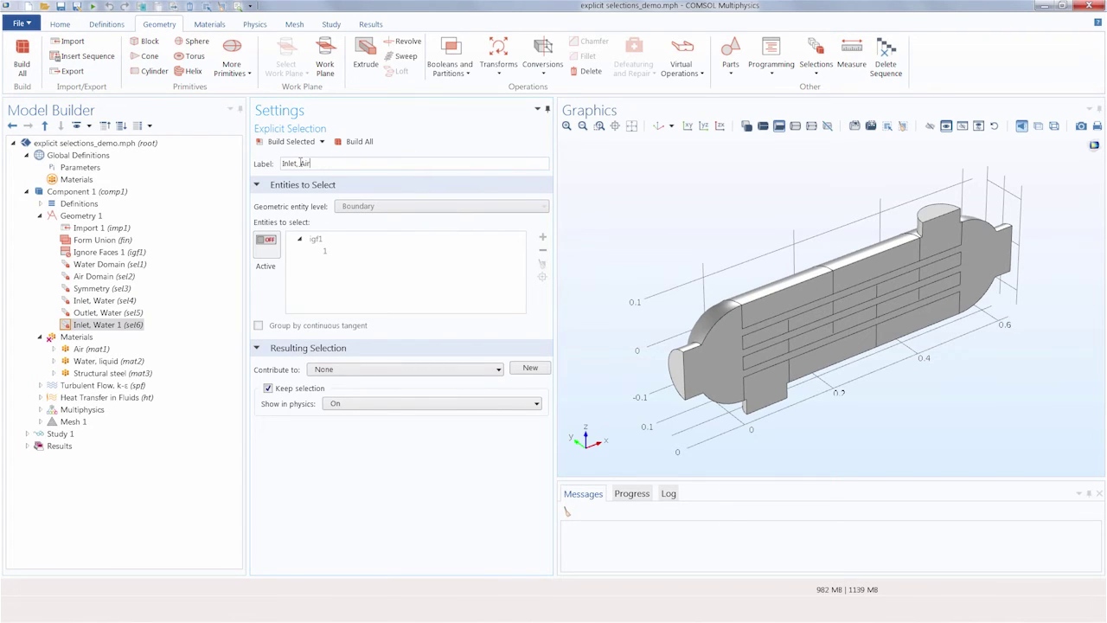
Step: Replace the copied boundary in the "Inlet, Air" selection with the half-round end face of the upper nozzle (boundary 332)
left_click(265, 242)
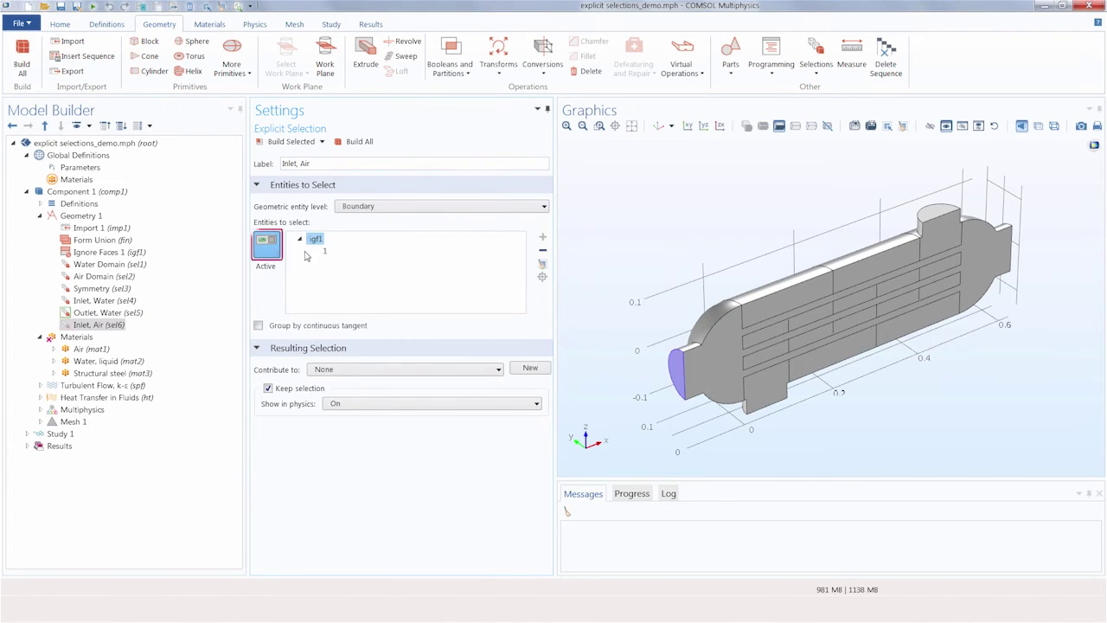
left_click(543, 265)
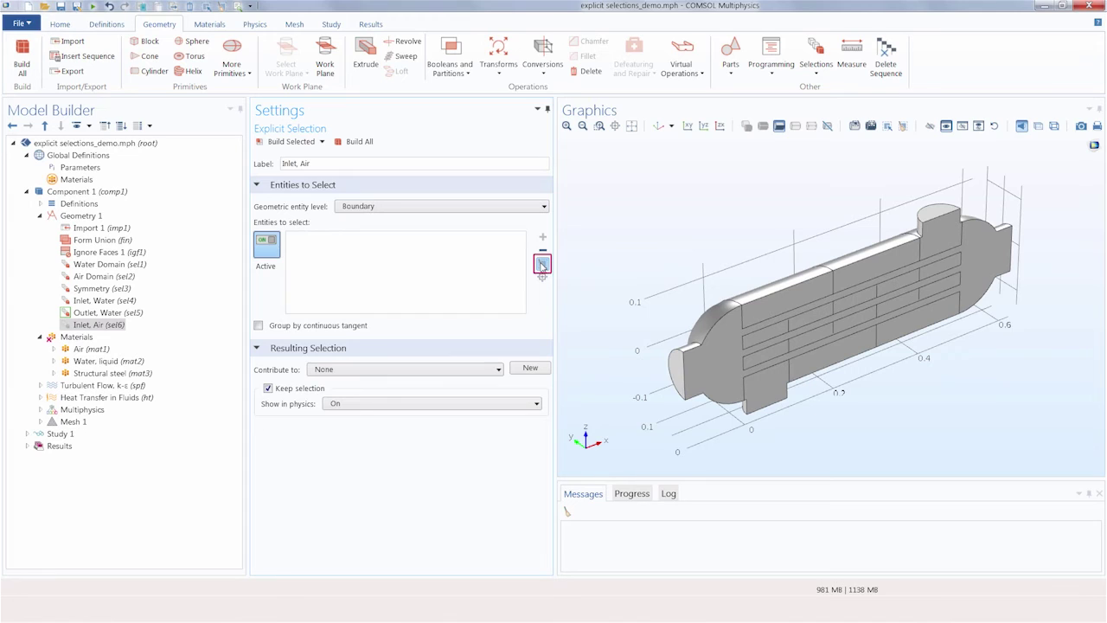
left_click(934, 216)
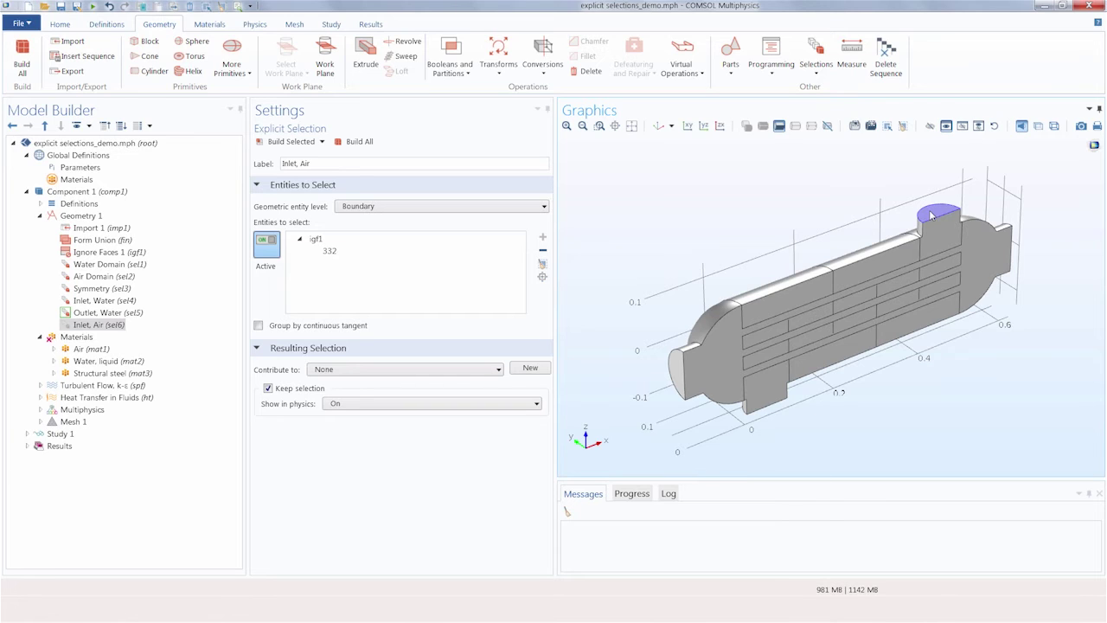
Step: Duplicate the "Outlet, Water" selection and label the copy "Outlet, Air"
right_click(129, 312)
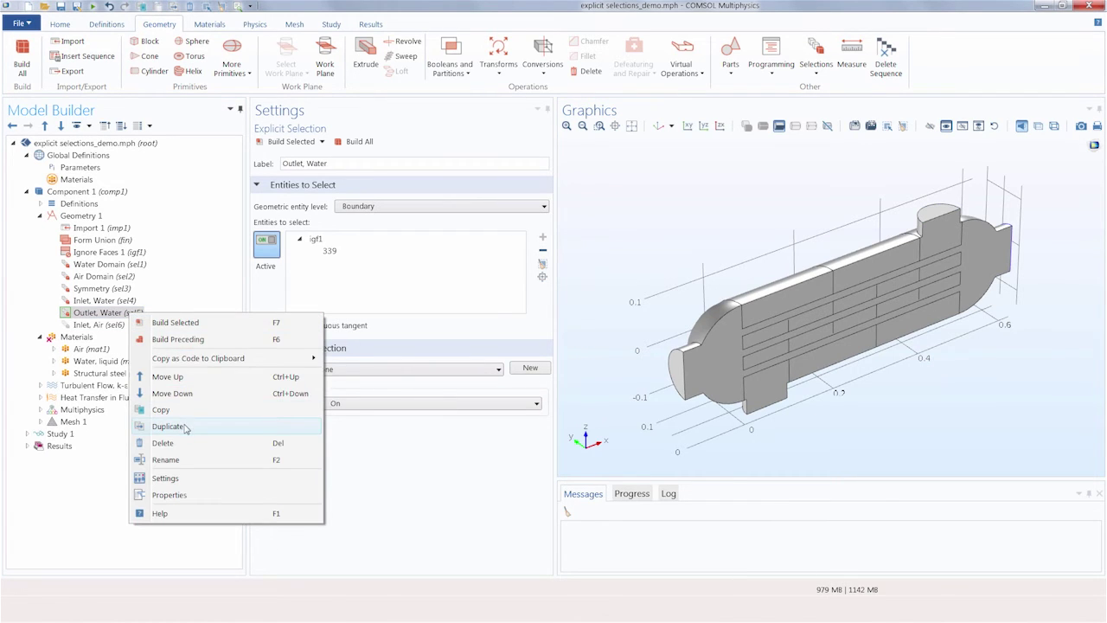
left_click(167, 425)
left_click_drag(110, 324, 127, 344)
left_click_drag(333, 163, 306, 163)
type("Air")
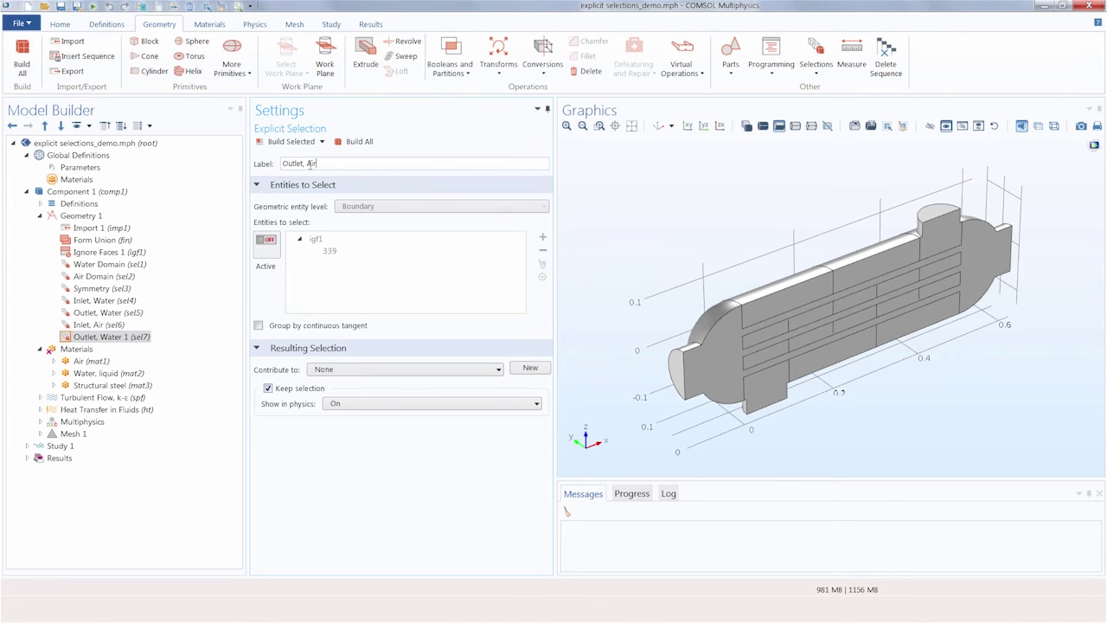
Step: Replace the copied boundary in the "Outlet, Air" selection with the half-round end face of the lower nozzle (boundary 89)
left_click(267, 244)
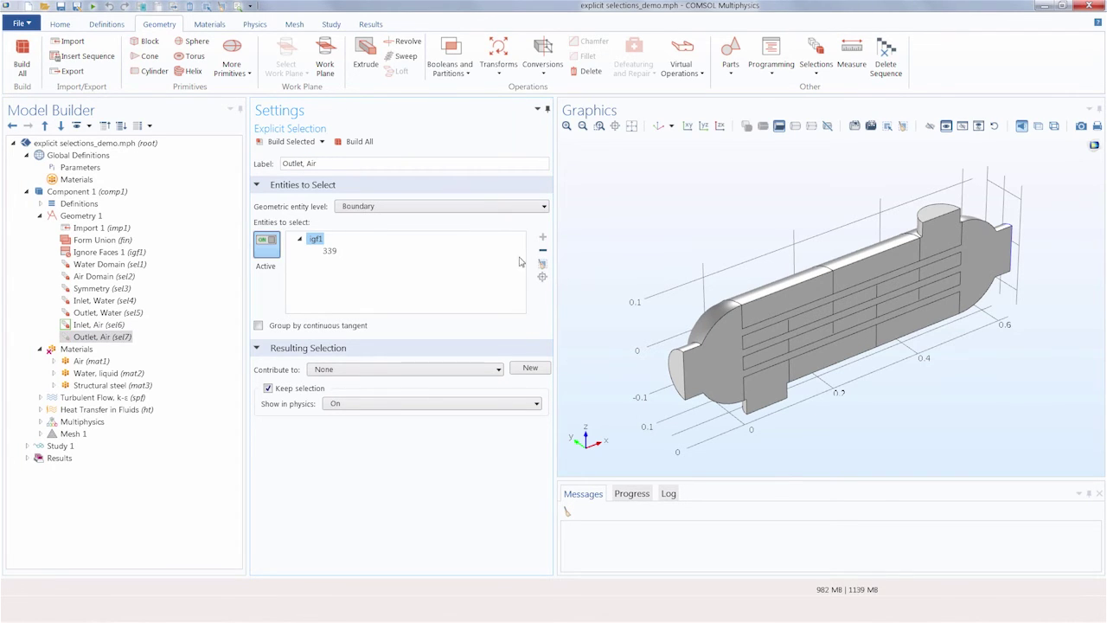
left_click(542, 263)
left_click_drag(744, 216, 736, 335)
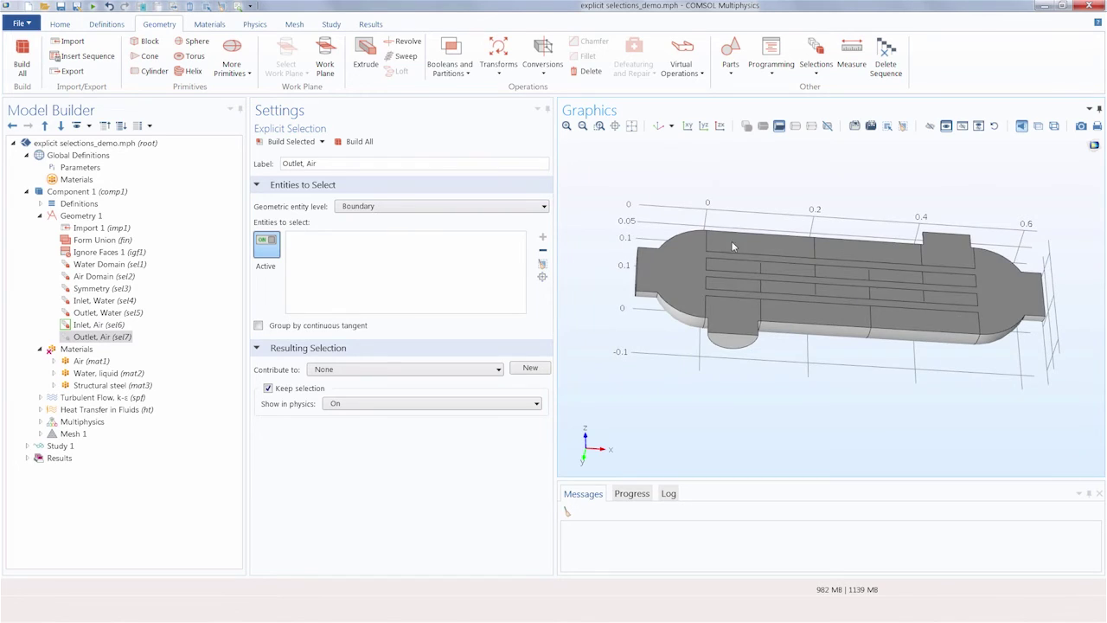
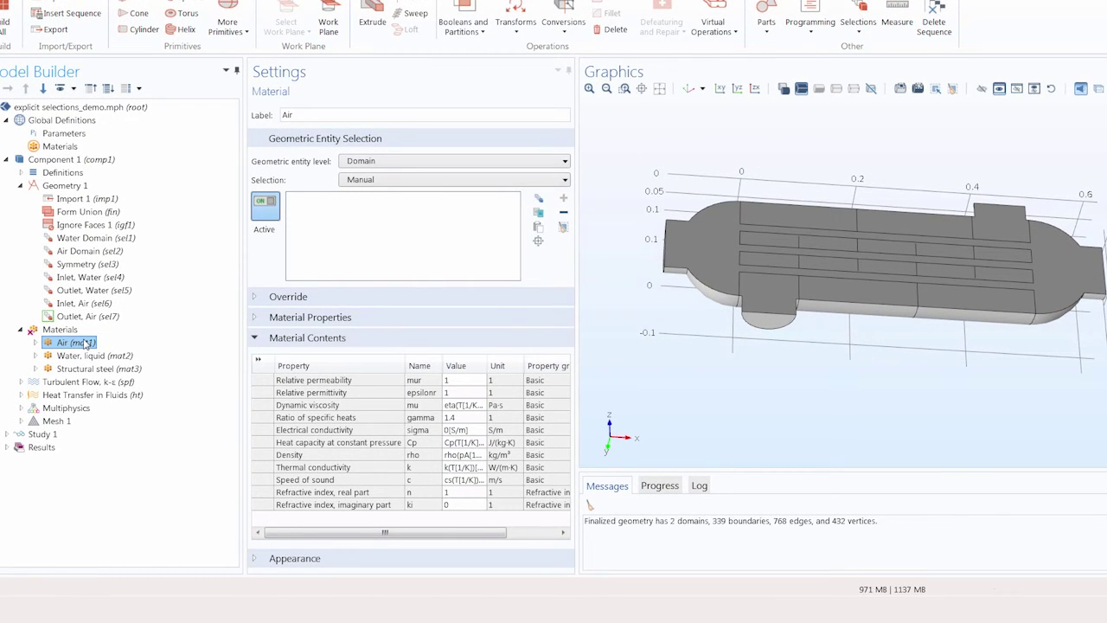
Step: Assign the Air material to the "Air Domain" selection and the Water, liquid material to the "Water Domain" selection
left_click(408, 180)
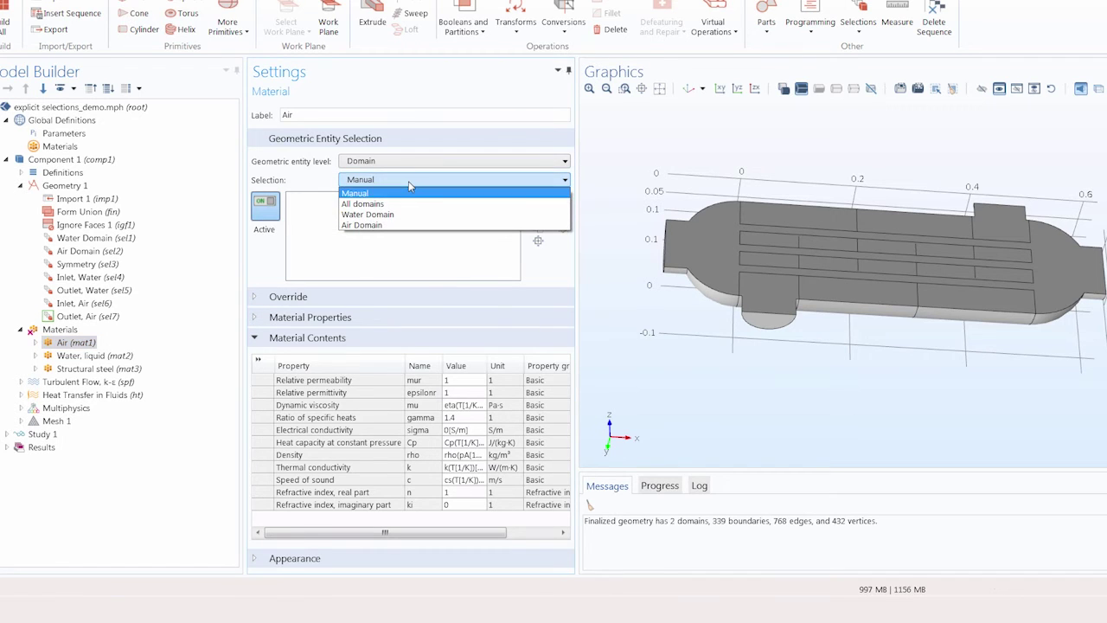
left_click(408, 226)
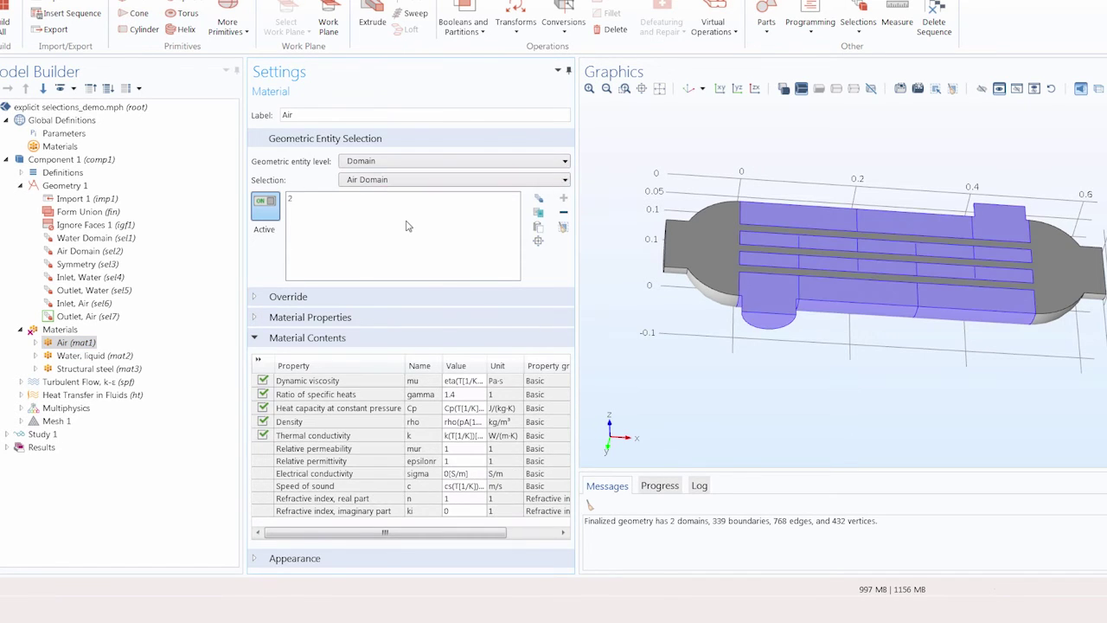
left_click(123, 355)
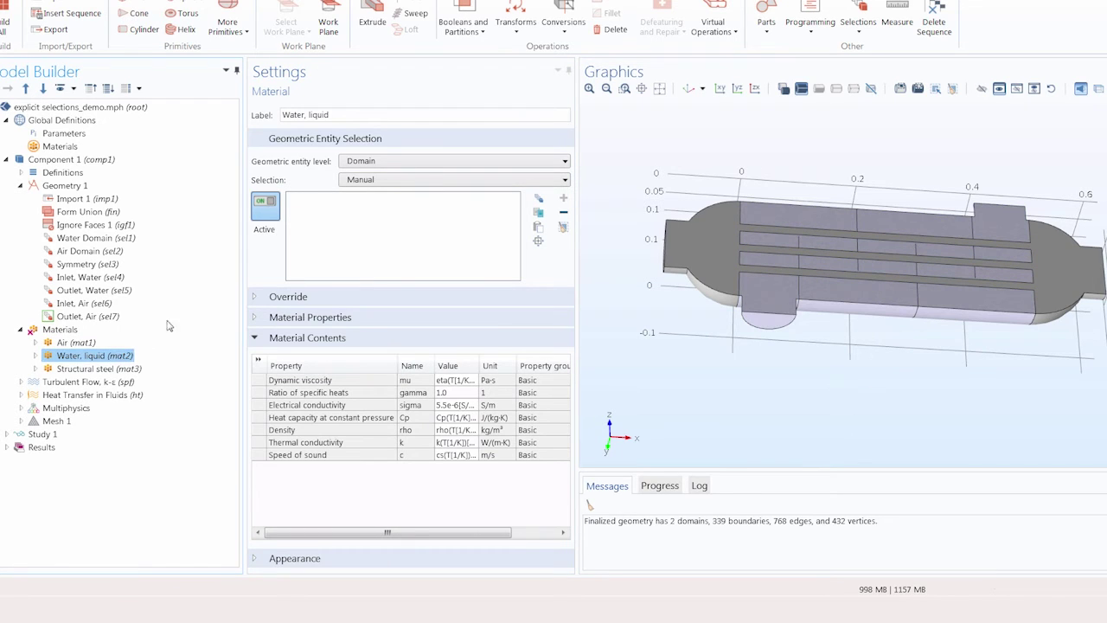
left_click(396, 180)
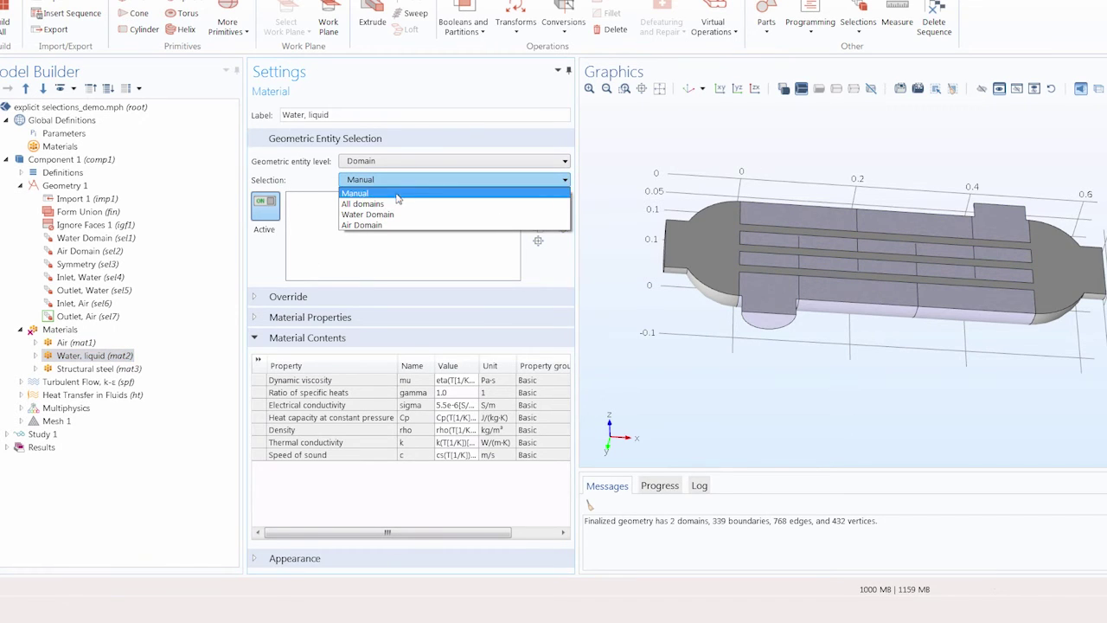
left_click(393, 215)
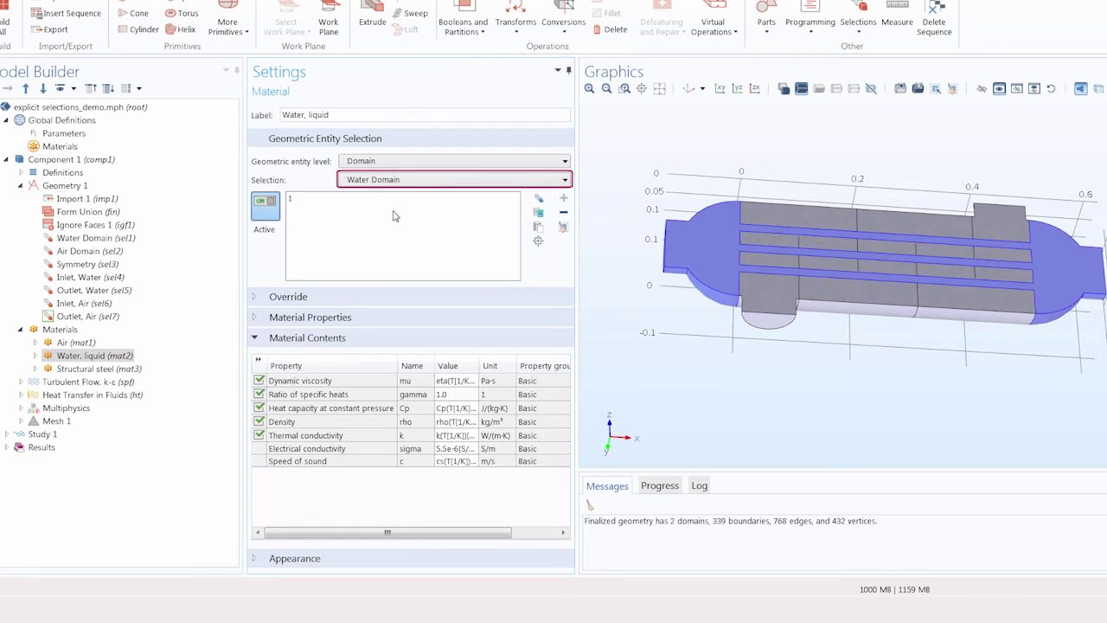
Step: Under Turbulent Flow, assign the "Inlet, Water" selection to Inlet 1: Water and "Outlet, Water" to Outlet 1: Water
left_click(21, 395)
left_click(21, 381)
left_click_drag(233, 299, 231, 389)
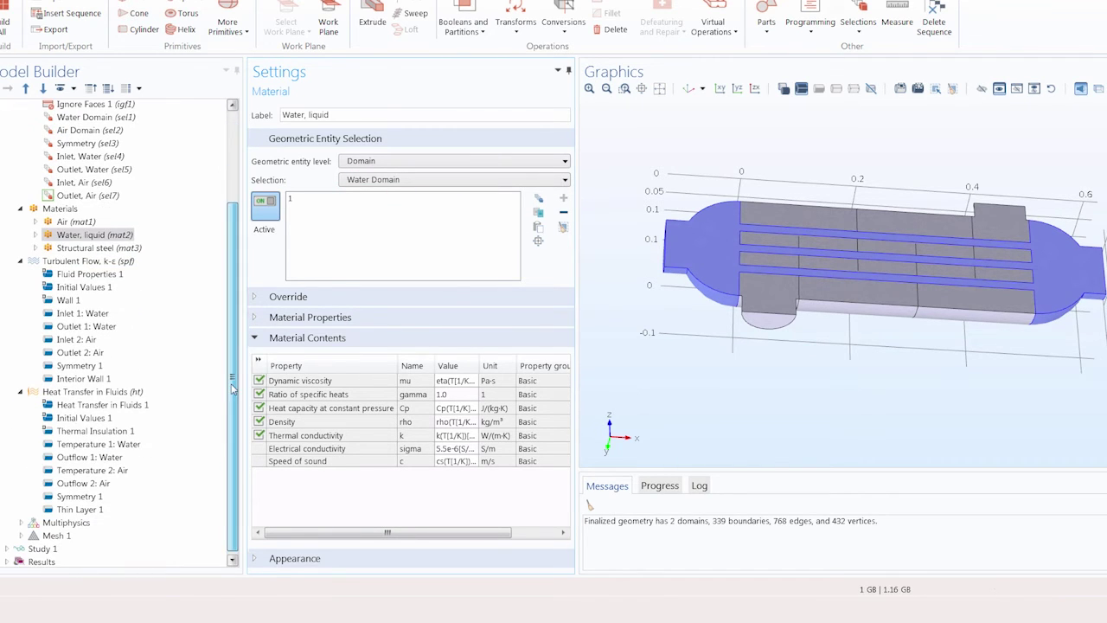
left_click(83, 262)
right_click(83, 262)
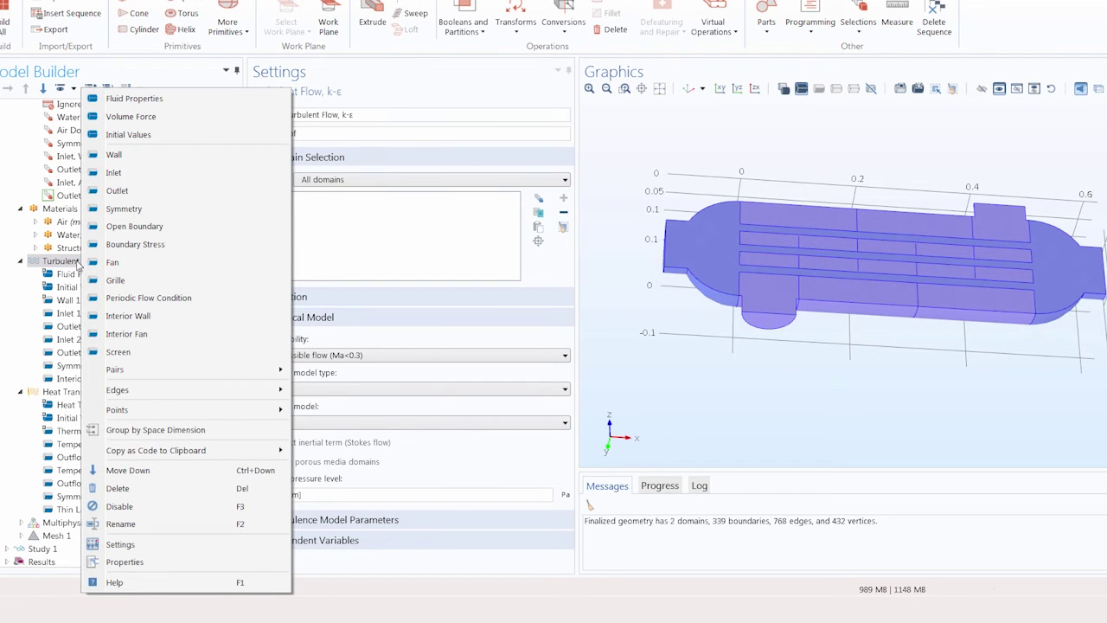
left_click(78, 262)
left_click(83, 313)
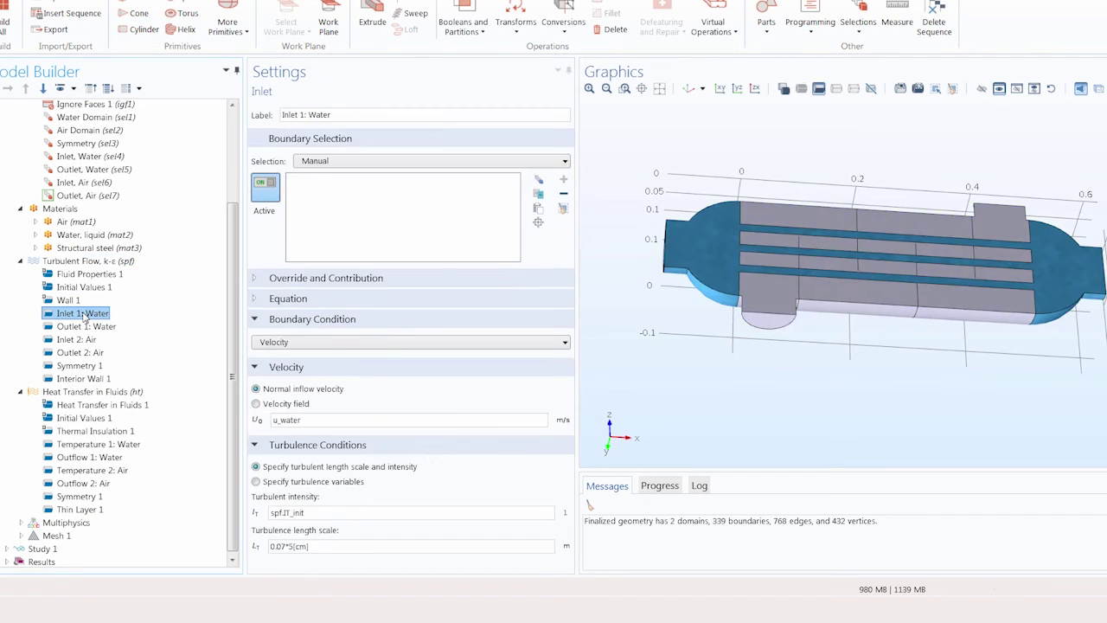
left_click(326, 163)
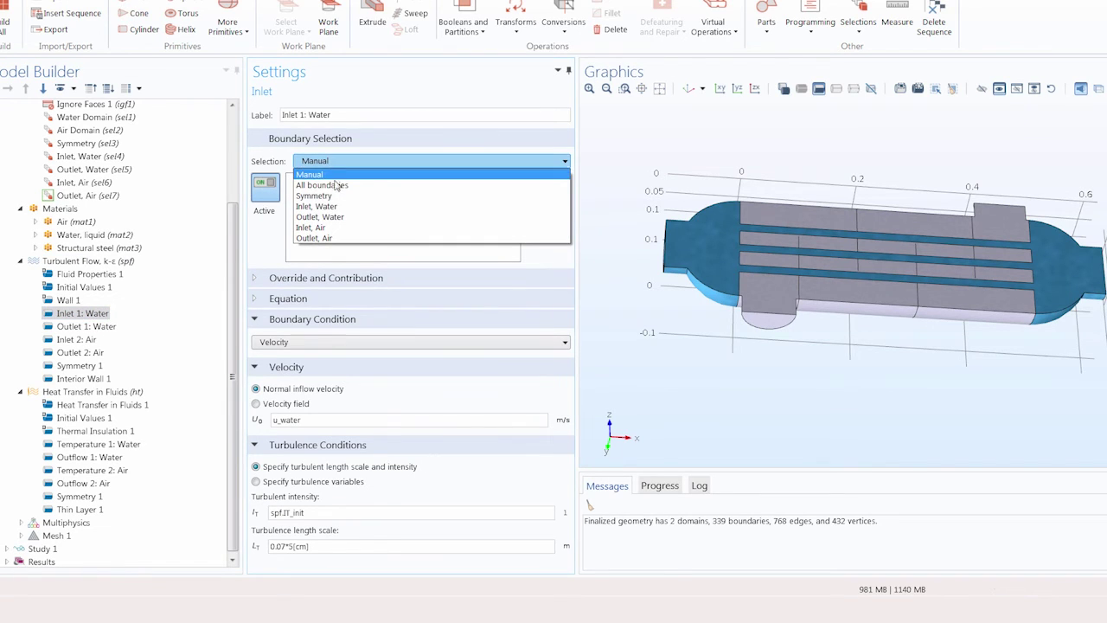
left_click(334, 207)
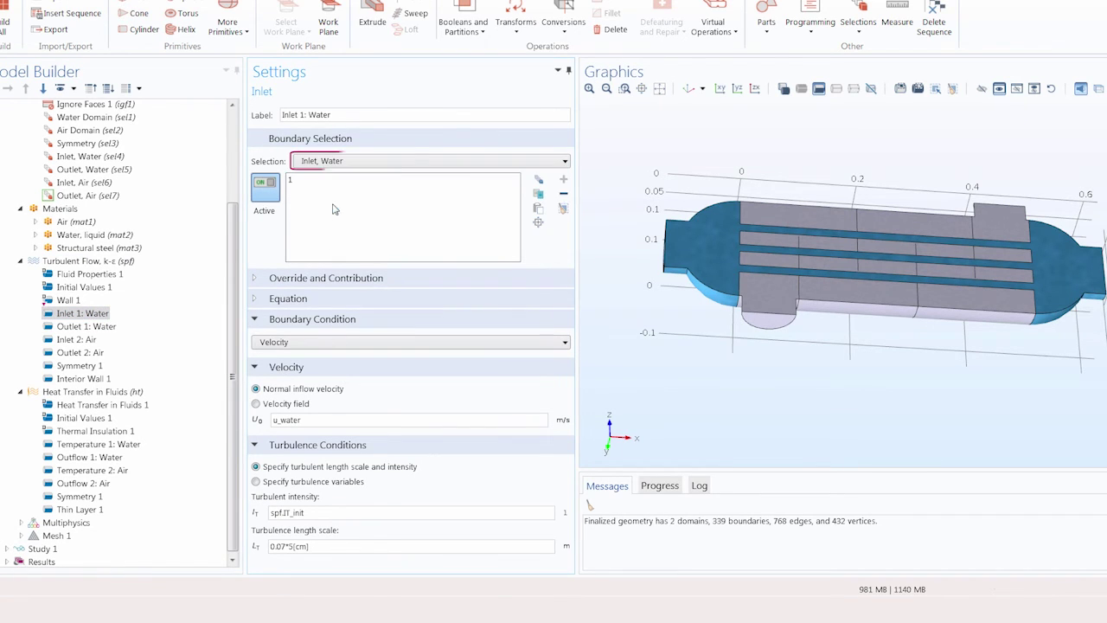
left_click(117, 325)
left_click(344, 164)
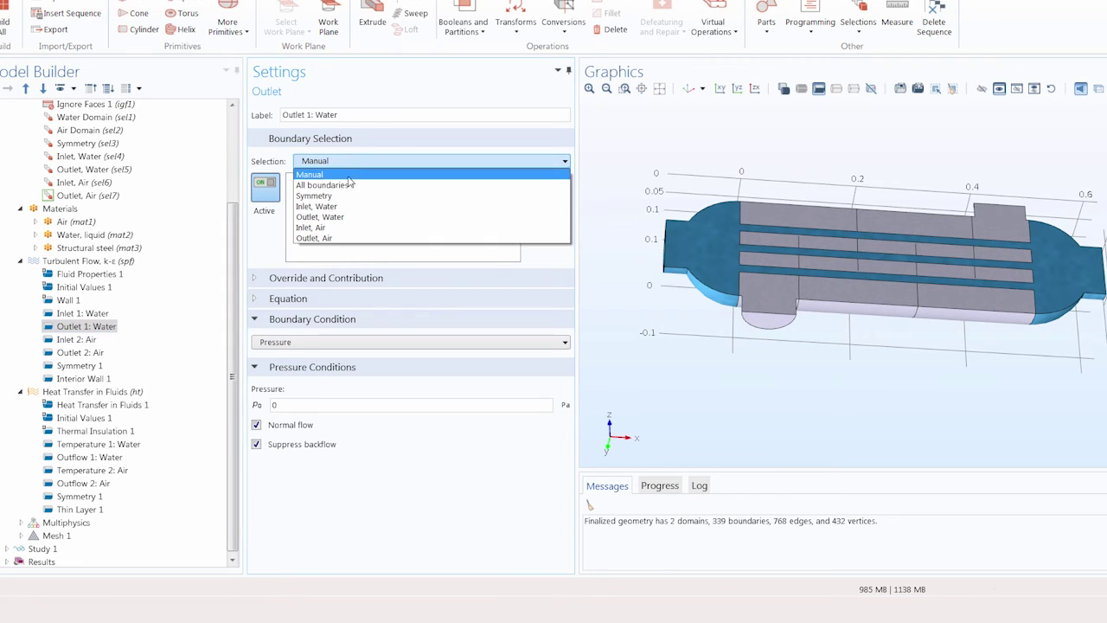
left_click(350, 217)
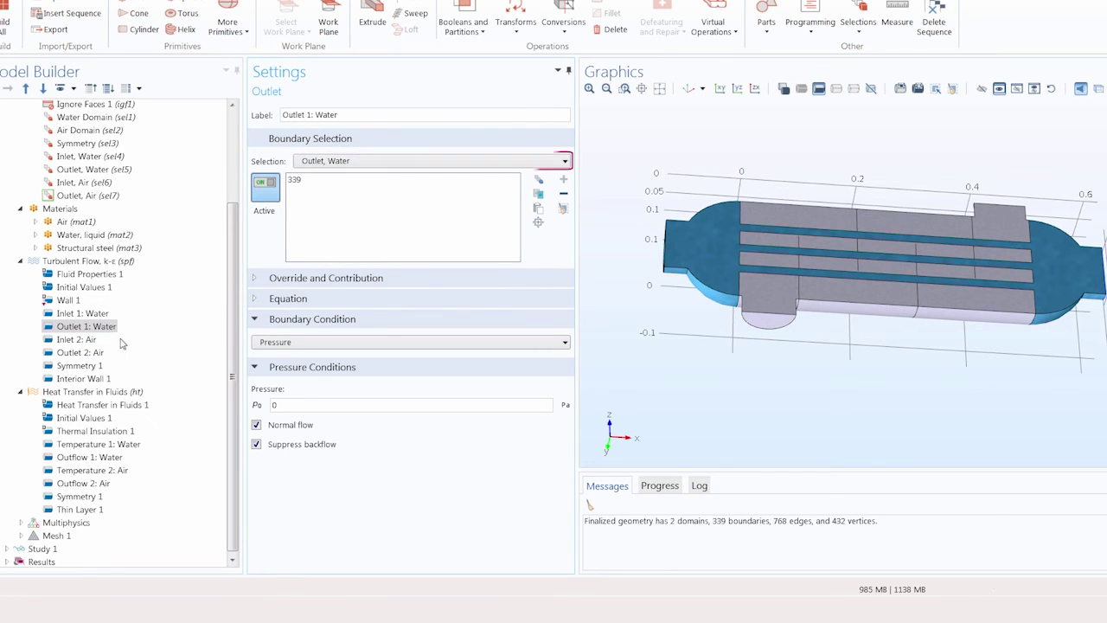
Step: Under Turbulent Flow, assign the "Inlet, Air" selection to Inlet 2: Air and "Outlet, Air" to Outlet 2: Air
left_click(89, 340)
left_click(343, 161)
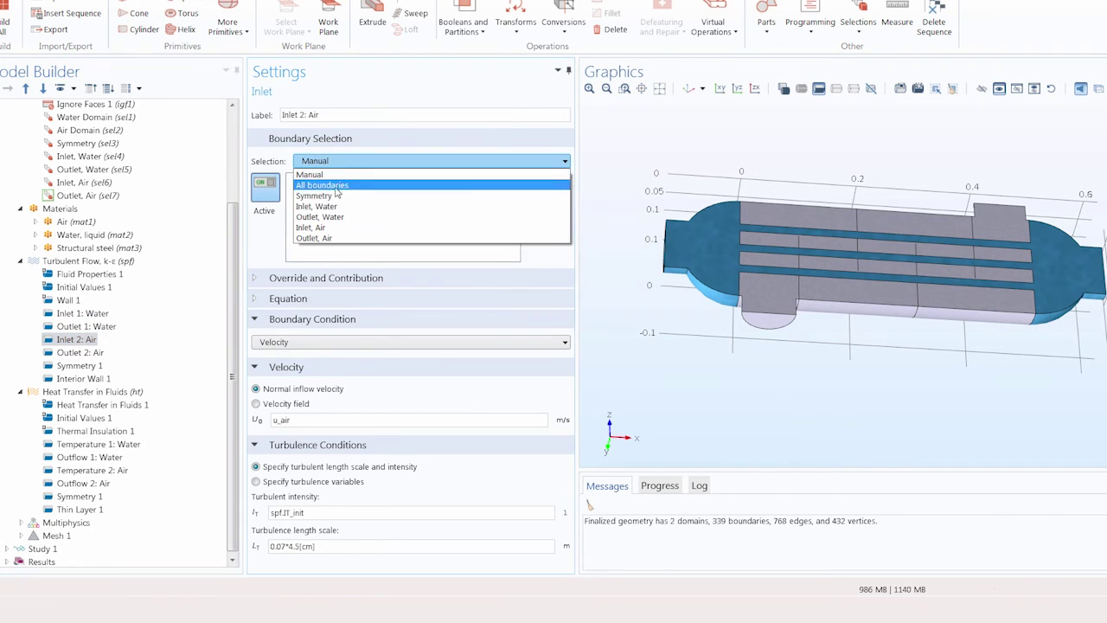
left_click(336, 227)
left_click(80, 352)
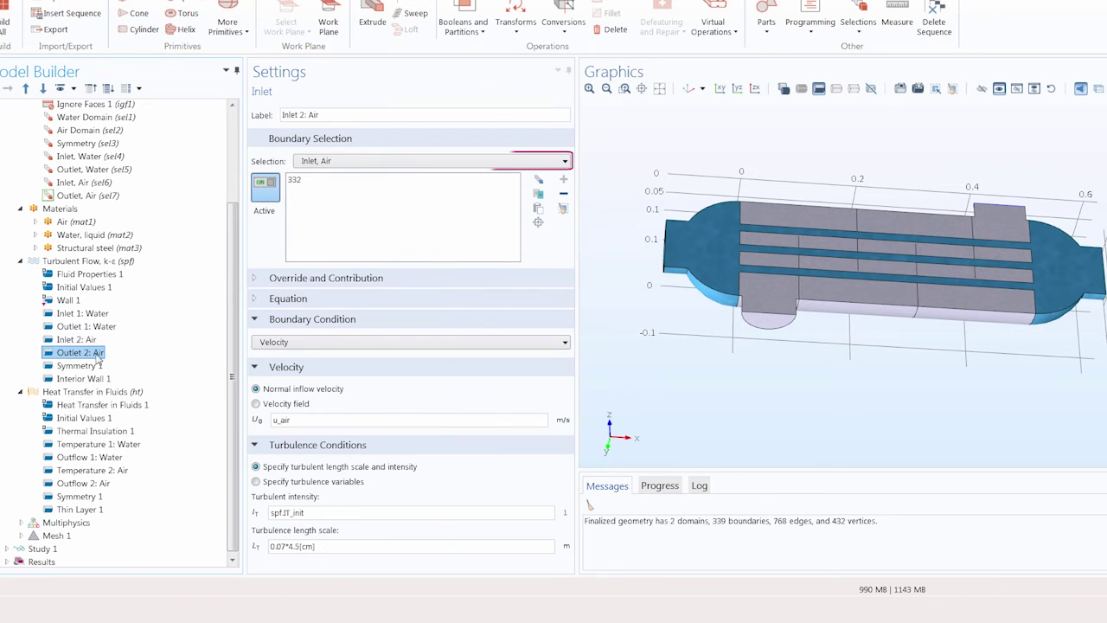
left_click(363, 162)
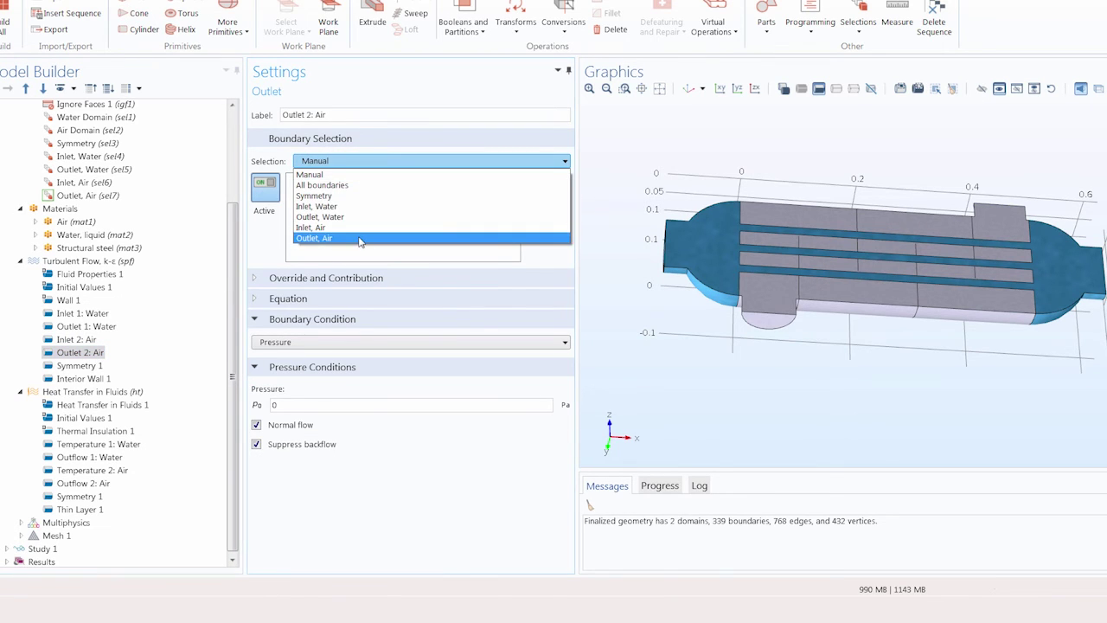
left_click(361, 242)
Step: Apply the "Symmetry" selection to the Symmetry 1 condition of the Turbulent Flow interface
left_click(80, 365)
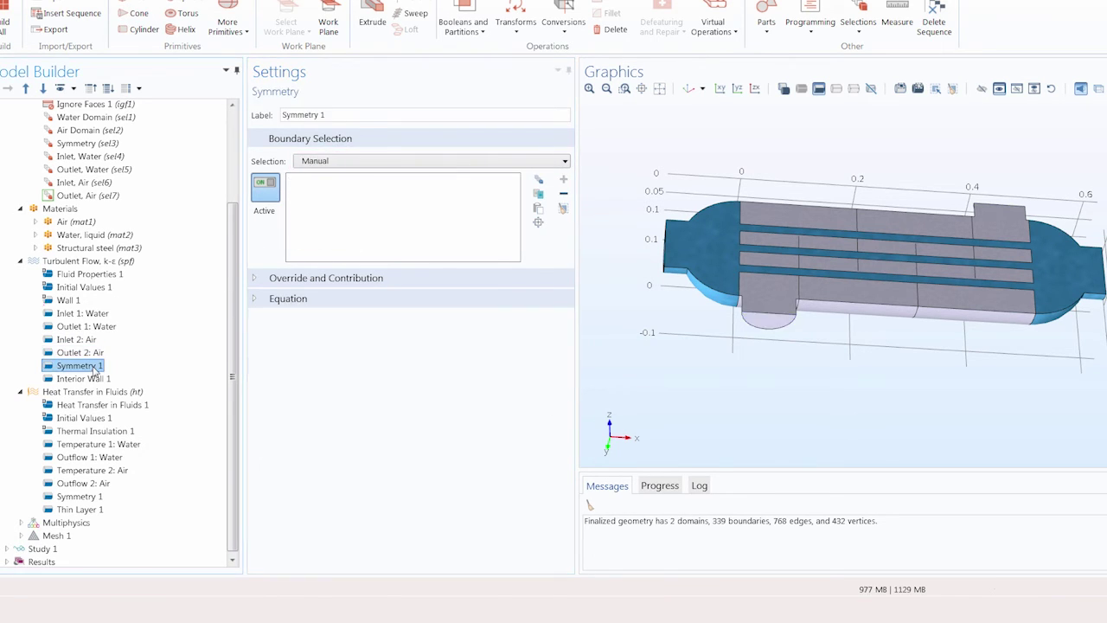
left_click(329, 162)
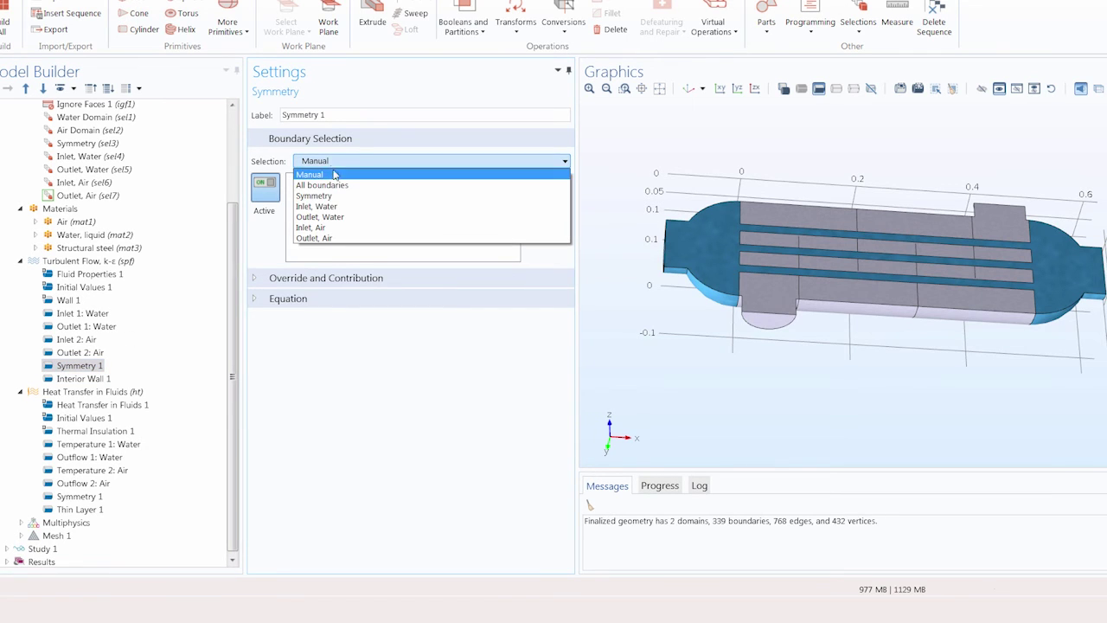
left_click(336, 197)
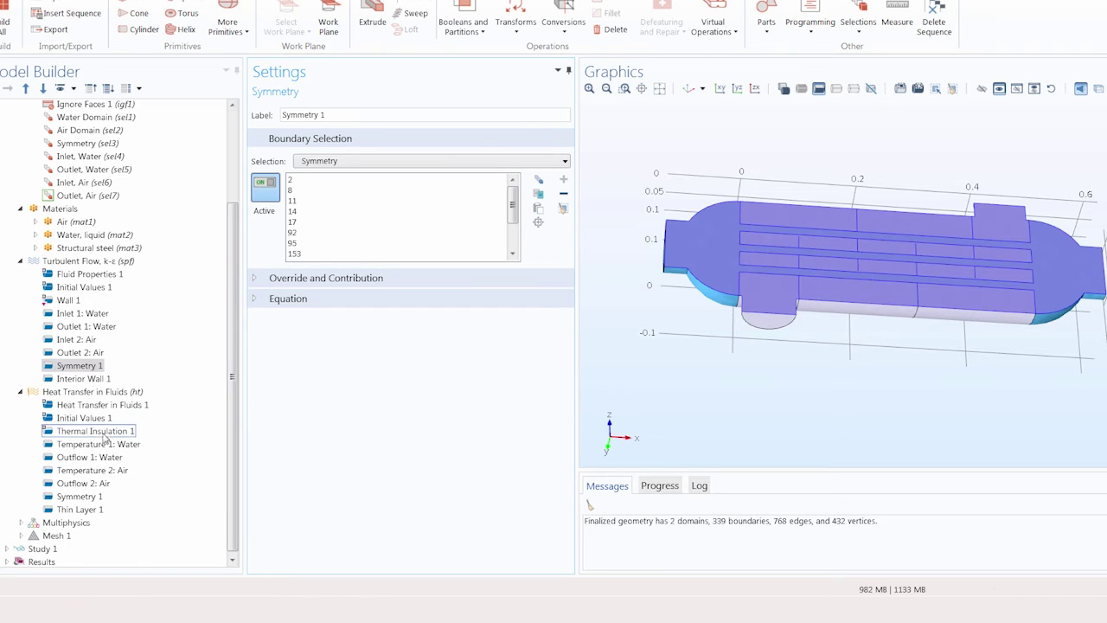
Step: Under Heat Transfer in Fluids, assign "Outlet, Water" to Outflow 1: Water and "Inlet, Water" to Temperature 1: Water
left_click(90, 456)
left_click(336, 162)
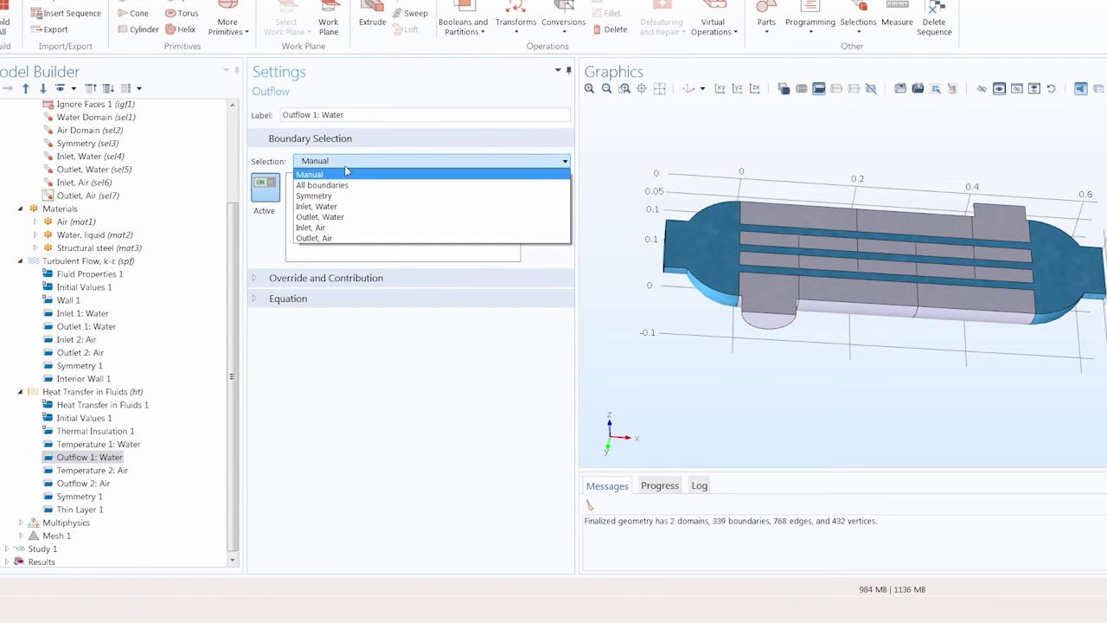
left_click(336, 222)
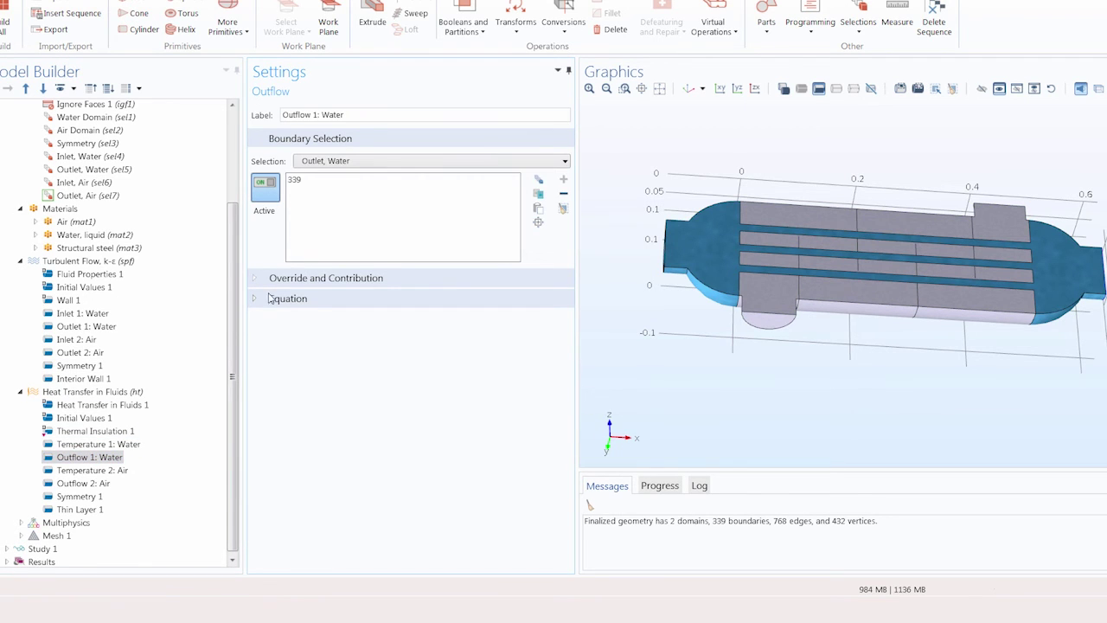
left_click(126, 444)
left_click(321, 162)
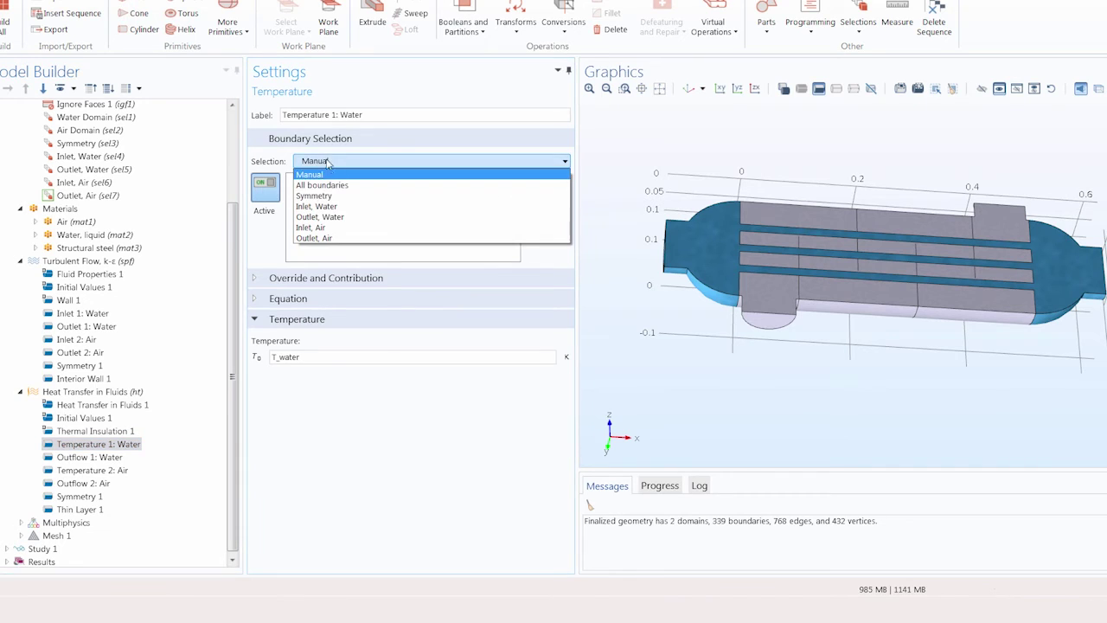
left_click(329, 208)
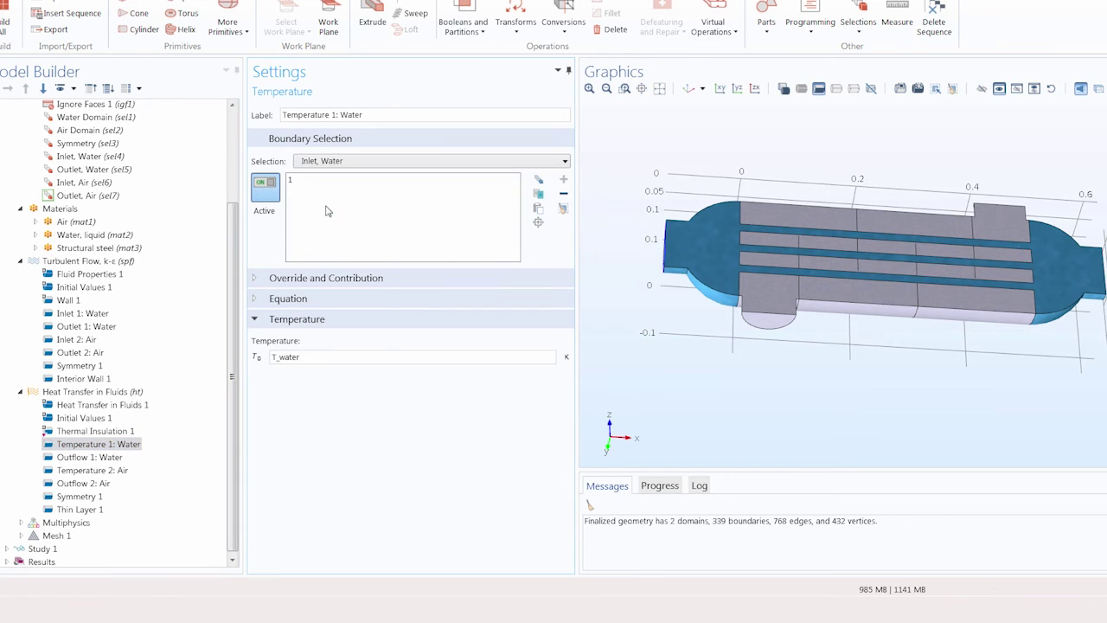
Step: Under Heat Transfer in Fluids, assign "Inlet, Air" to Temperature 2: Air and "Outlet, Air" to Outflow 2: Air
left_click(95, 470)
left_click(350, 161)
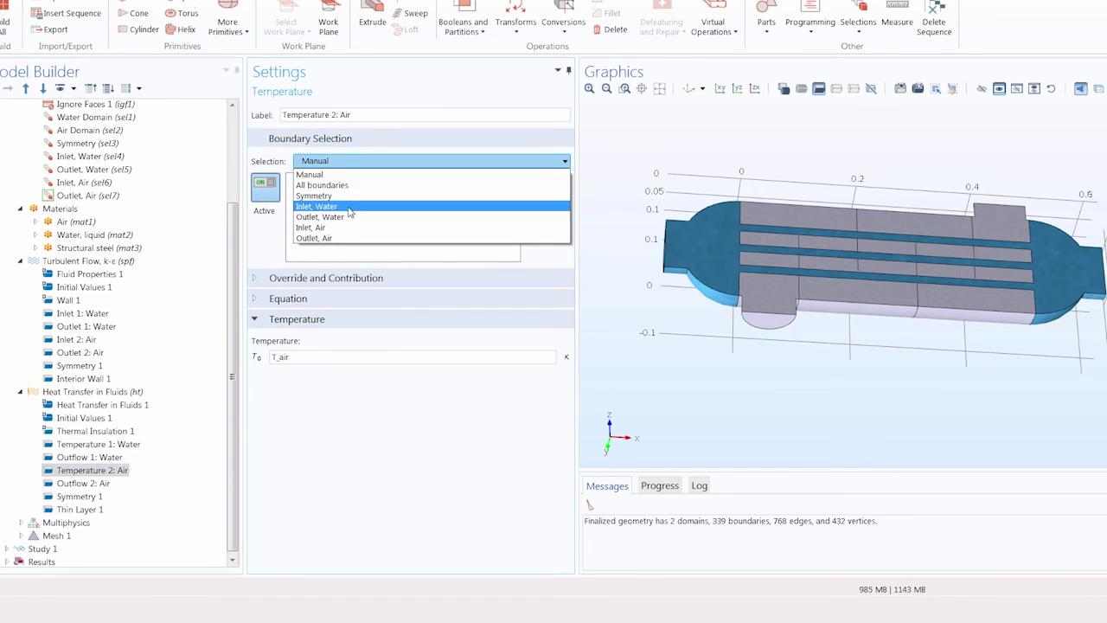
left_click(329, 230)
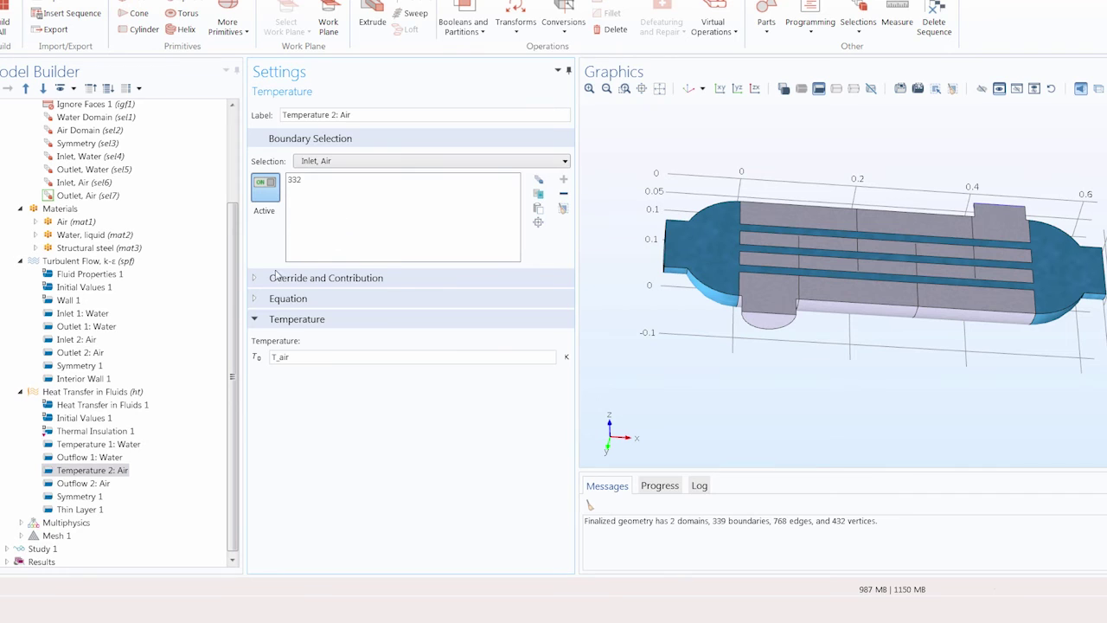
left_click(86, 482)
left_click(305, 161)
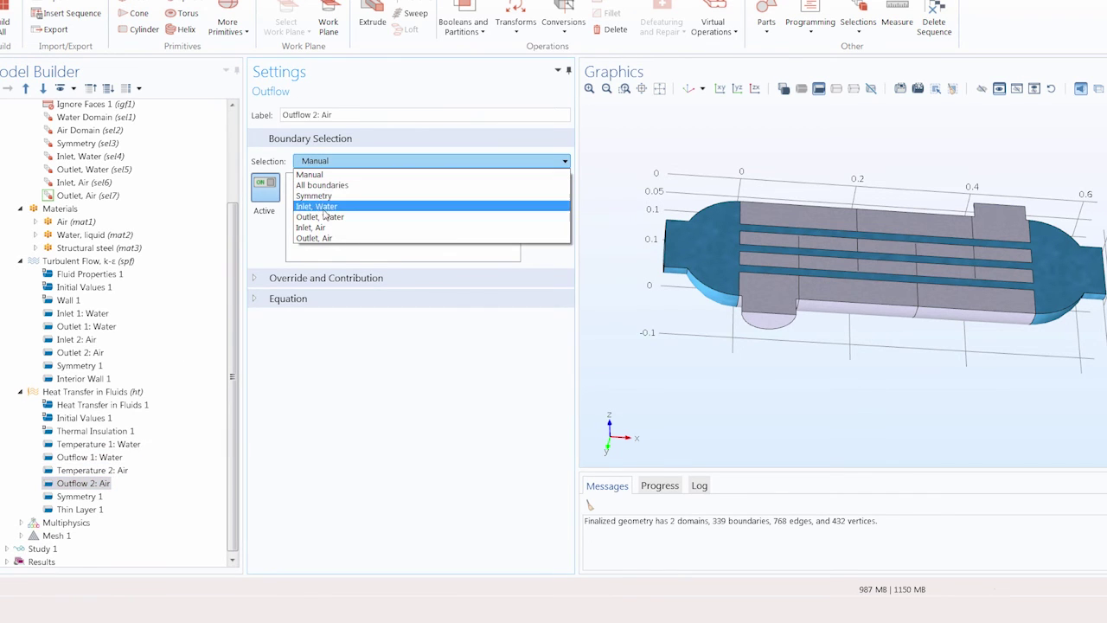
left_click(314, 236)
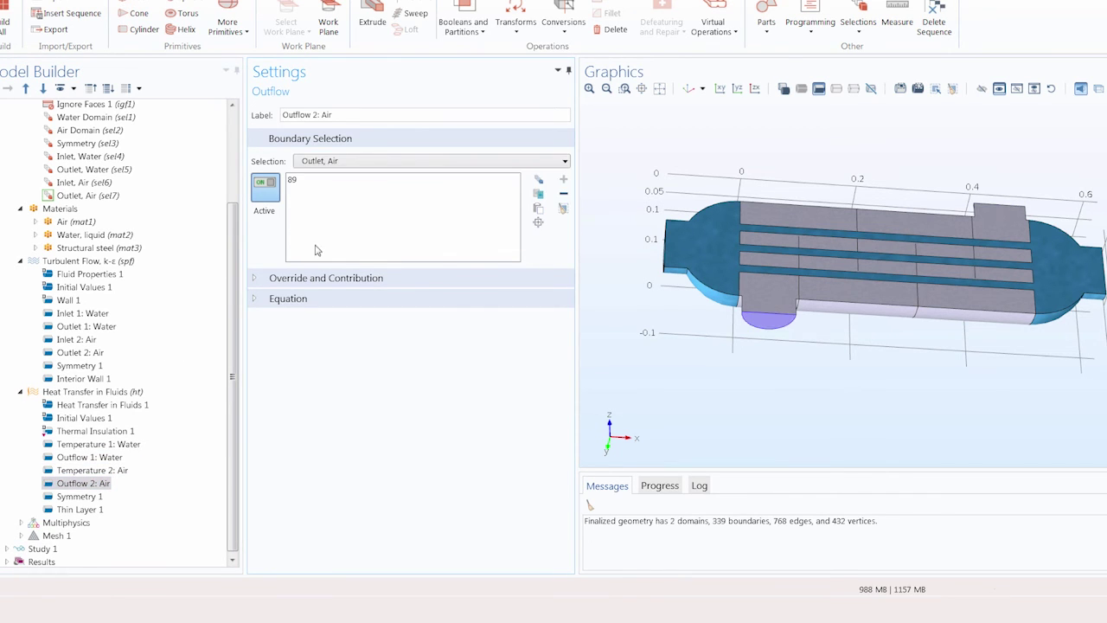
Step: Apply the "Symmetry" selection to the Symmetry 1 condition of the Heat Transfer in Fluids interface
left_click(79, 497)
left_click(336, 161)
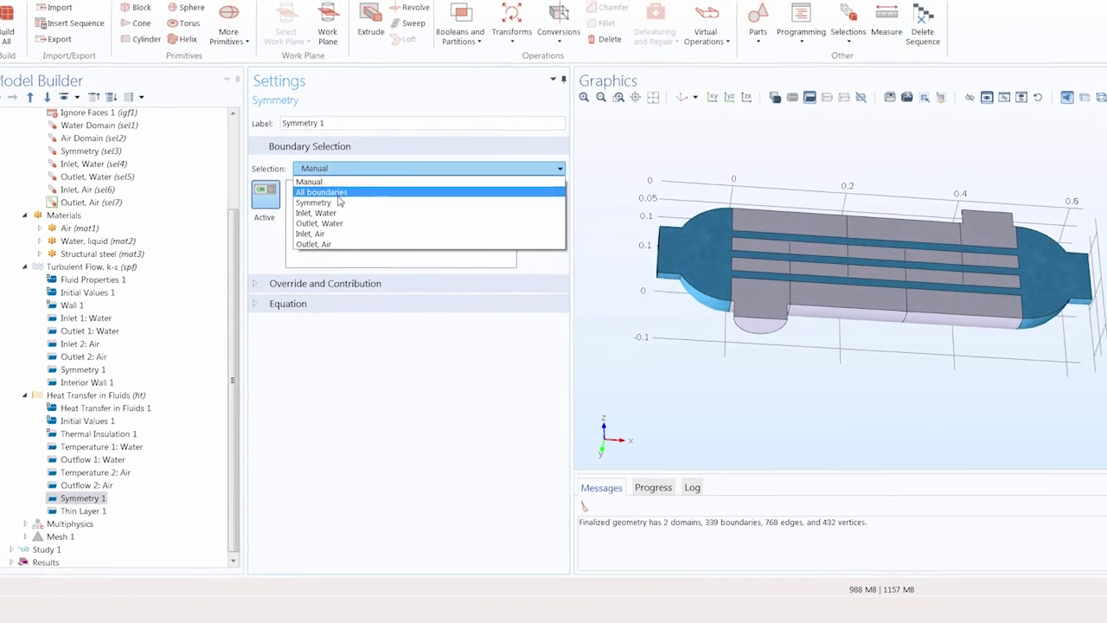
left_click(340, 196)
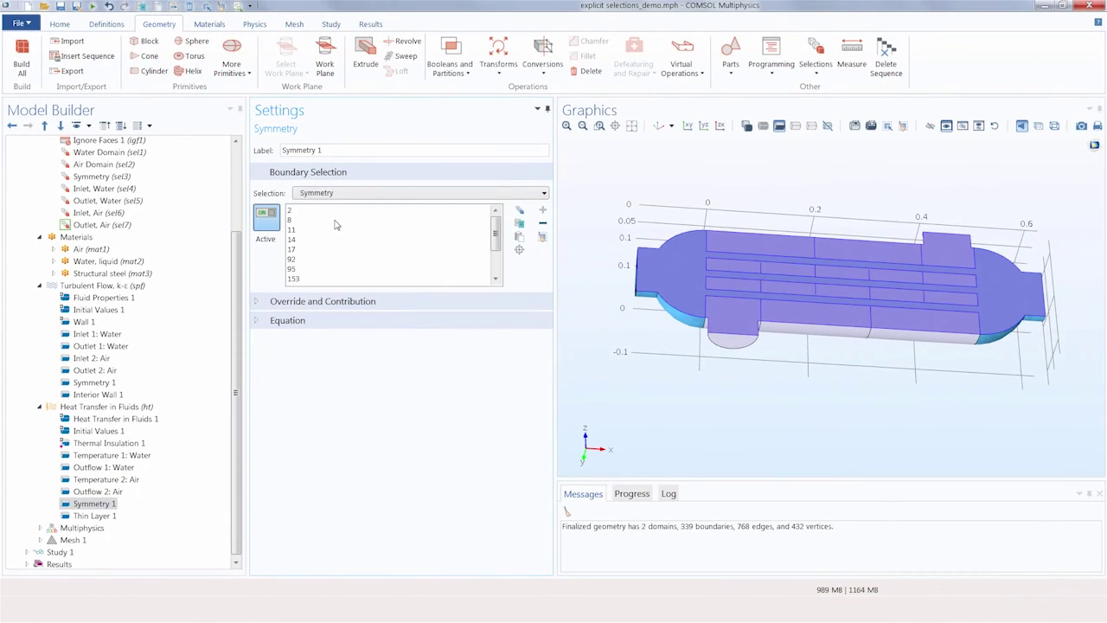
left_click_drag(614, 177, 640, 247)
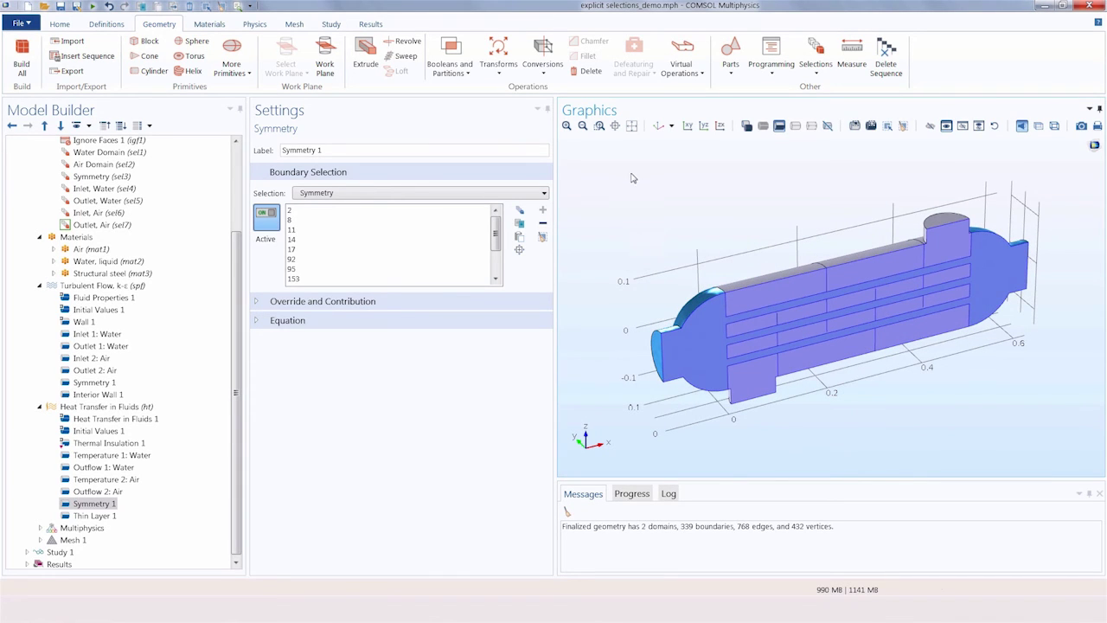
left_click(659, 126)
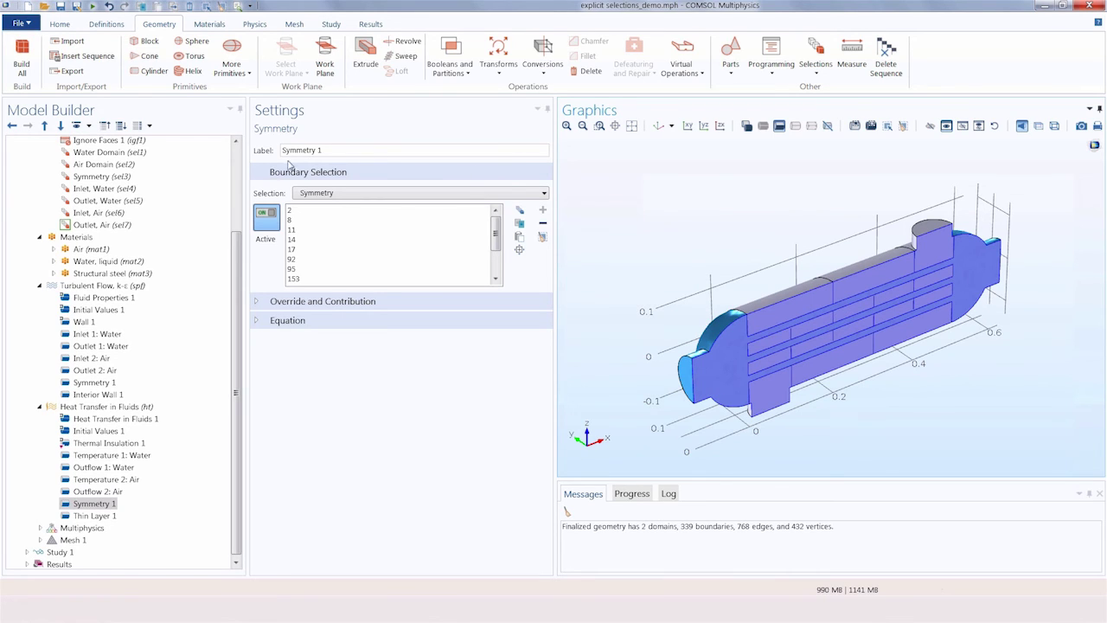
Step: Review the settings of the Import 1 node that brings in the heat exchanger geometry file
scroll(238, 181, "up", 4)
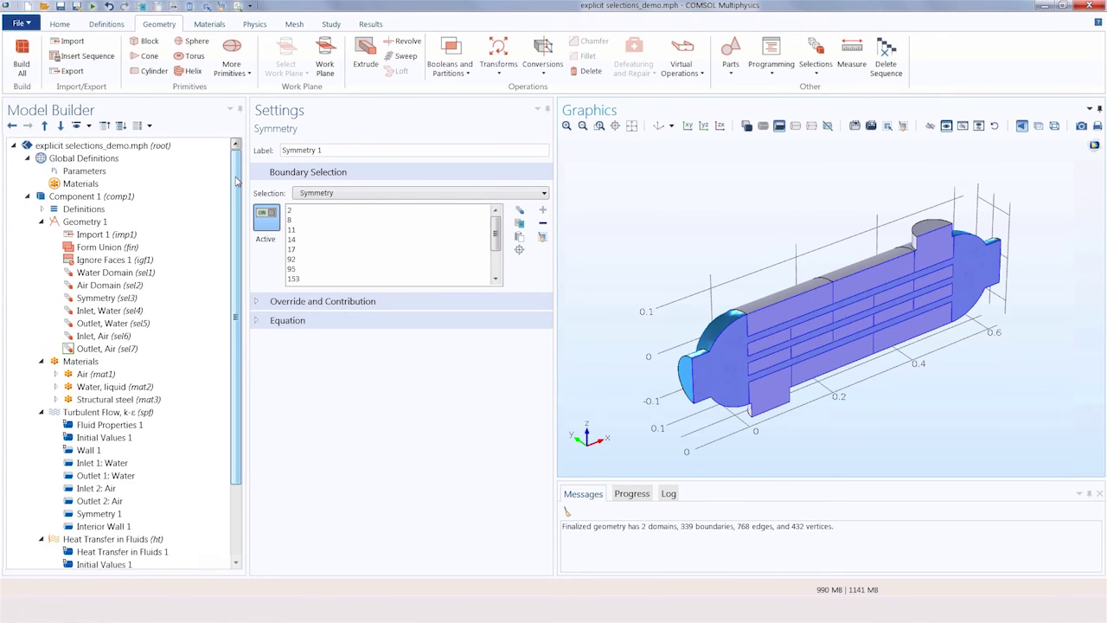
left_click(135, 234)
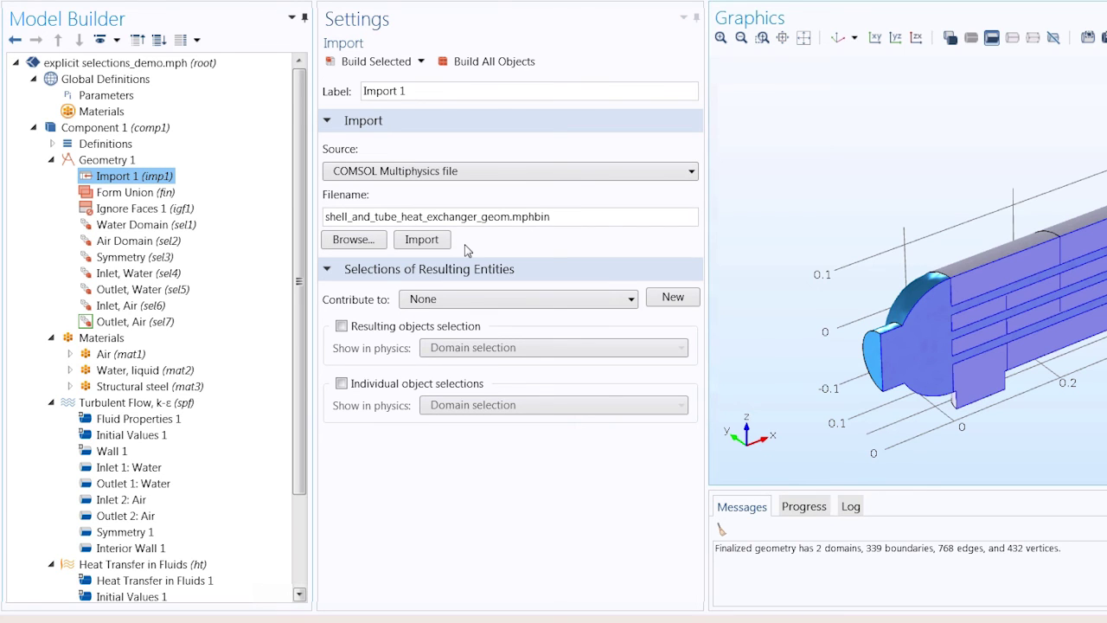
left_click(421, 239)
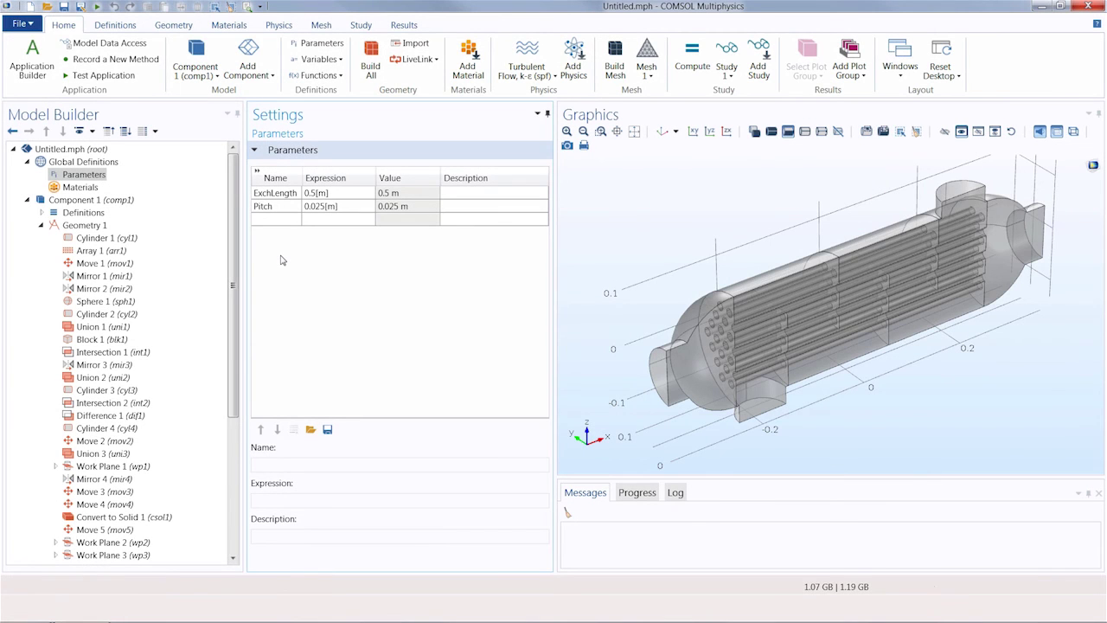
Step: Examine the Array 1 and Move 1 settings and the explicit selections at the end of the parameterized geometry sequence
left_click(121, 251)
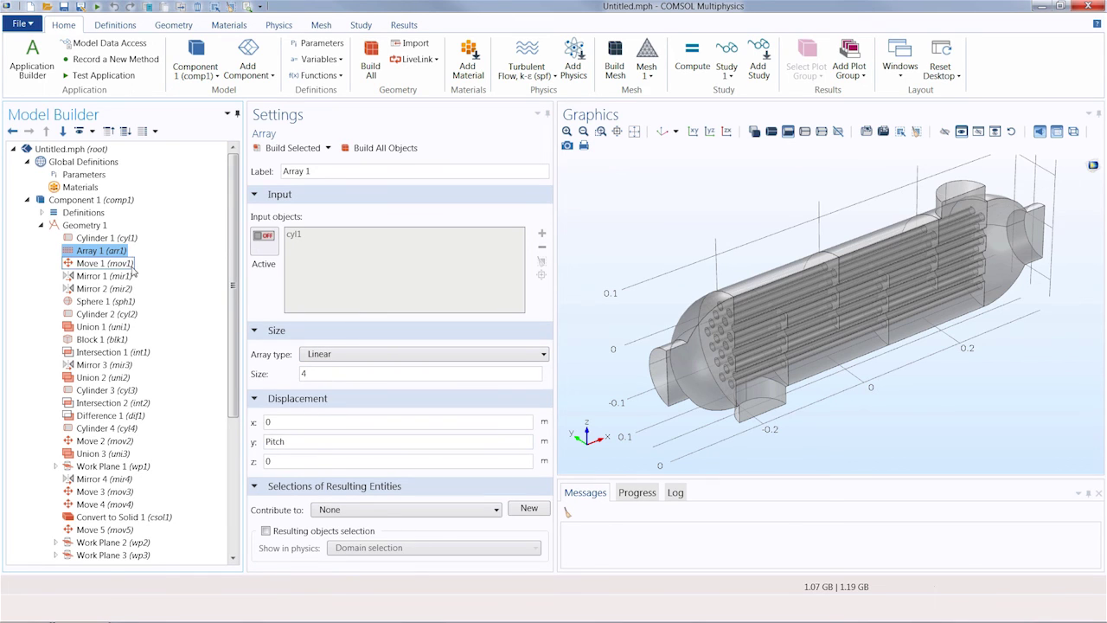
left_click(102, 263)
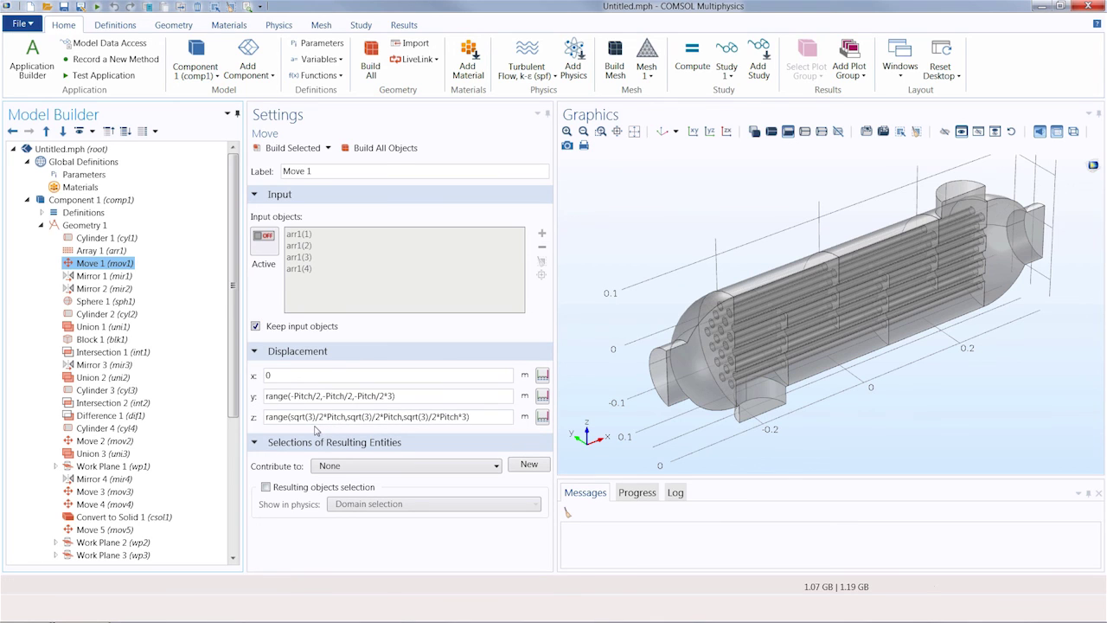
scroll(240, 400, "down", 5)
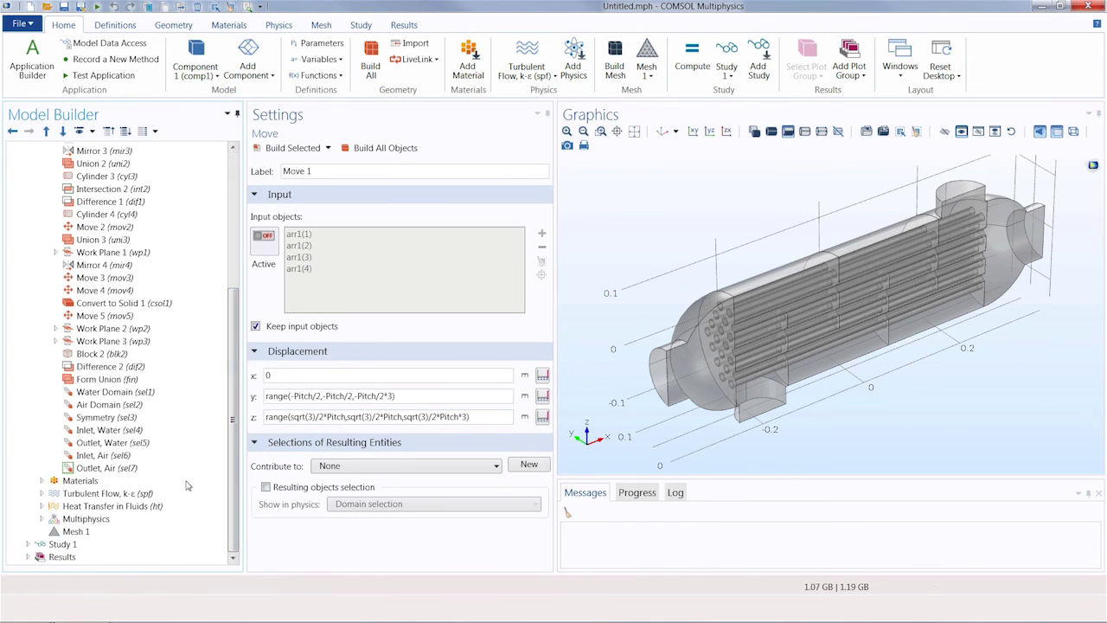